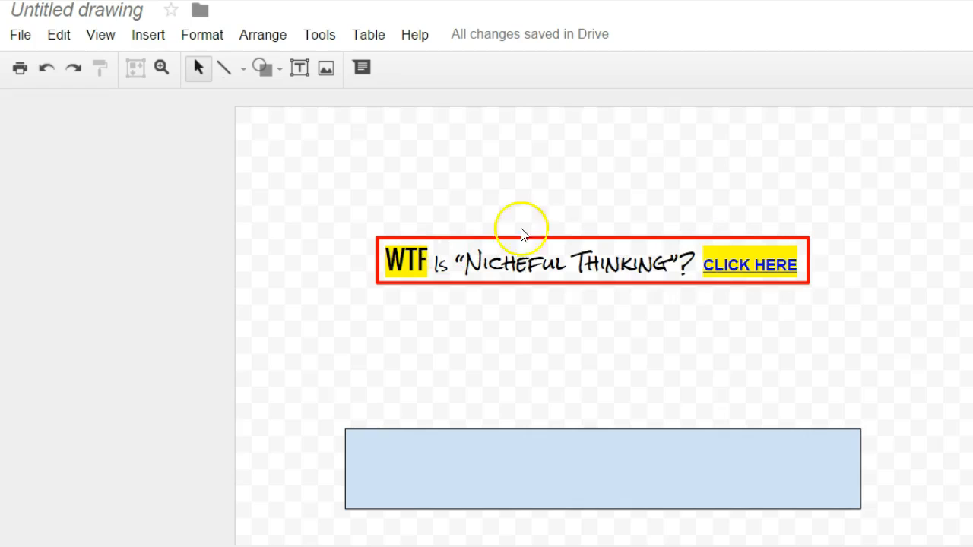
# - Delete the light blue rectangle below the banner
pyautogui.click(551, 486)
pyautogui.press('Delete')
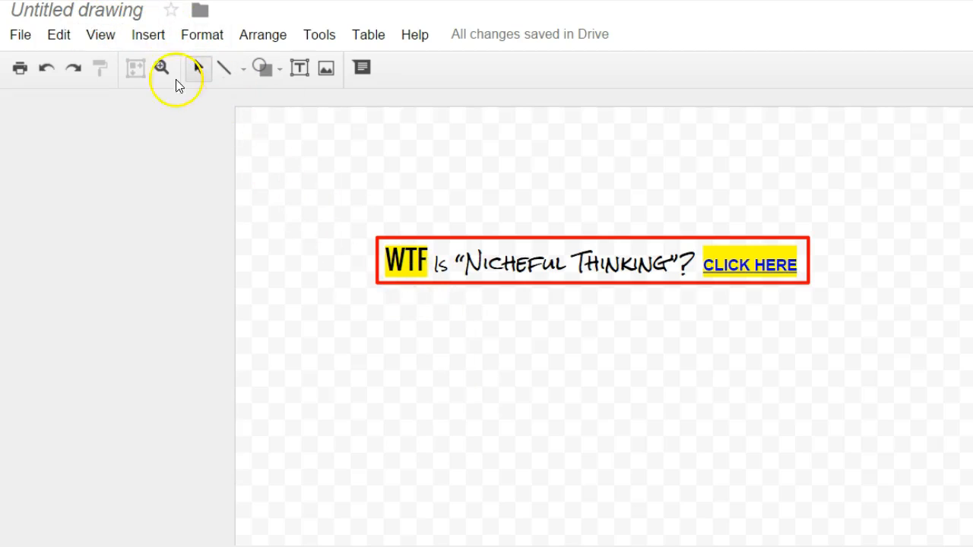
pyautogui.click(143, 37)
pyautogui.click(156, 74)
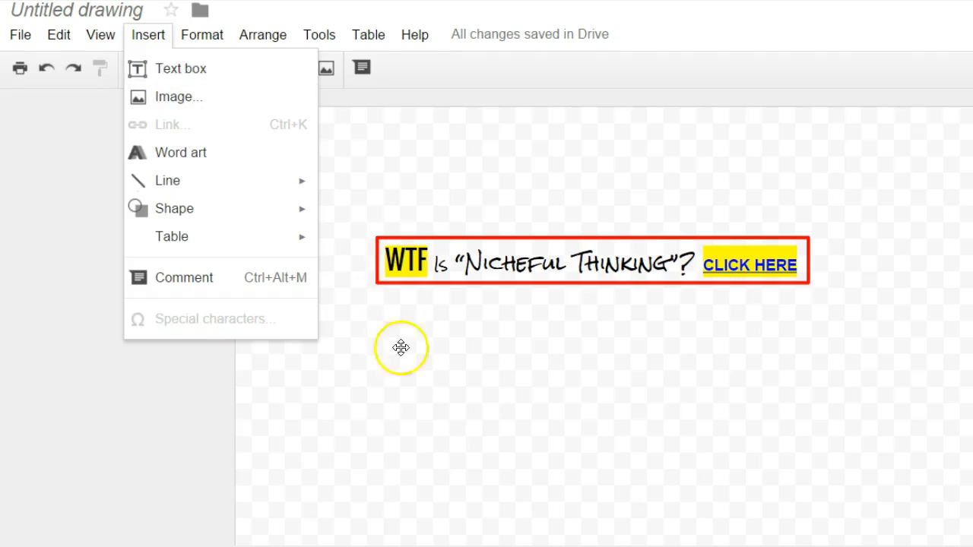
pyautogui.moveTo(400, 347); pyautogui.dragTo(406, 368)
# - Examine the font used for "Nicheful Thinking" and the highlight colour applied to "WTF" in the banner text
pyautogui.moveTo(389, 261); pyautogui.dragTo(796, 246)
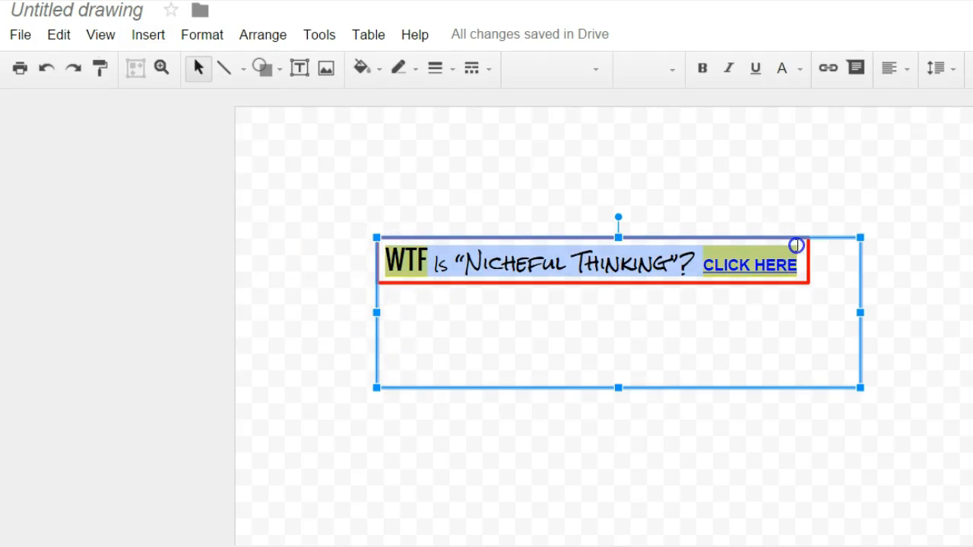
pyautogui.click(619, 263)
pyautogui.moveTo(447, 263); pyautogui.dragTo(685, 268)
pyautogui.click(544, 70)
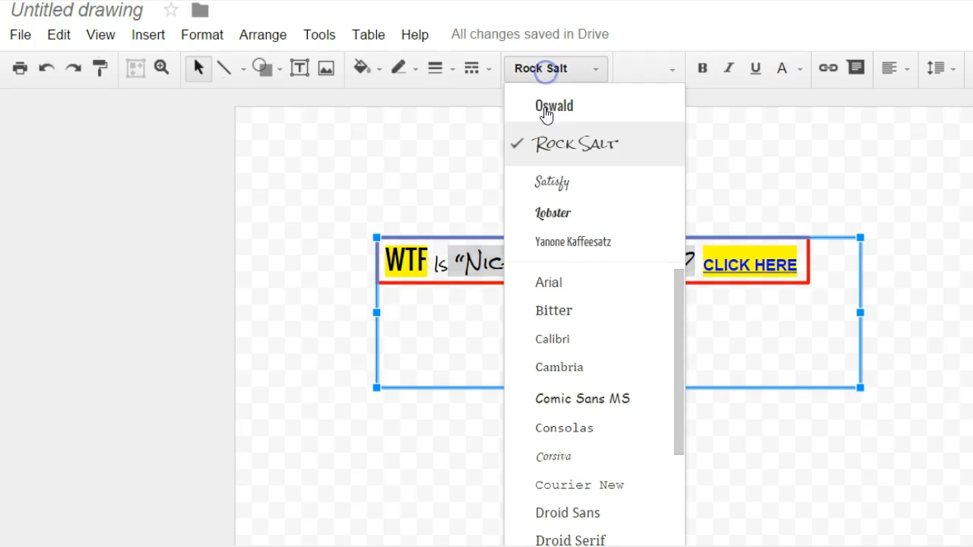
pyautogui.click(412, 133)
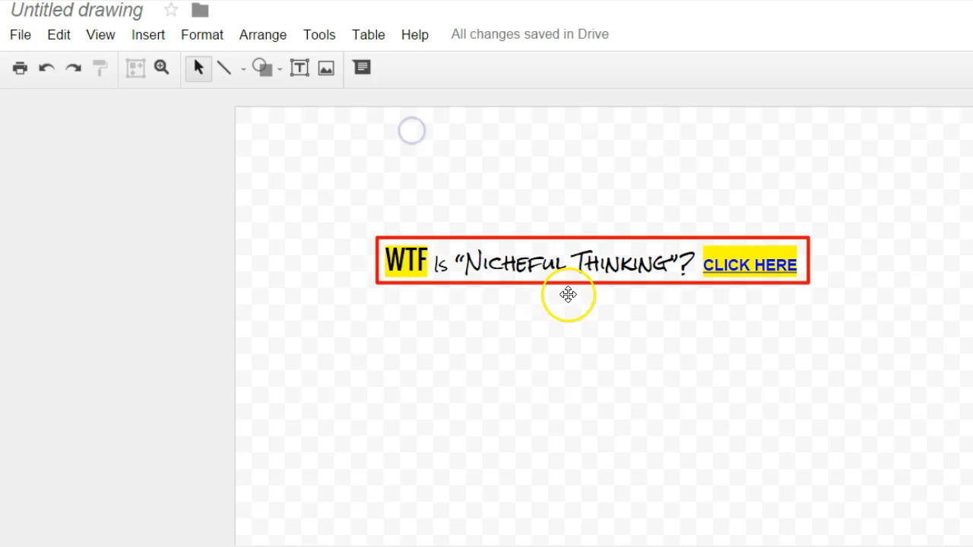
pyautogui.click(406, 262)
pyautogui.click(786, 62)
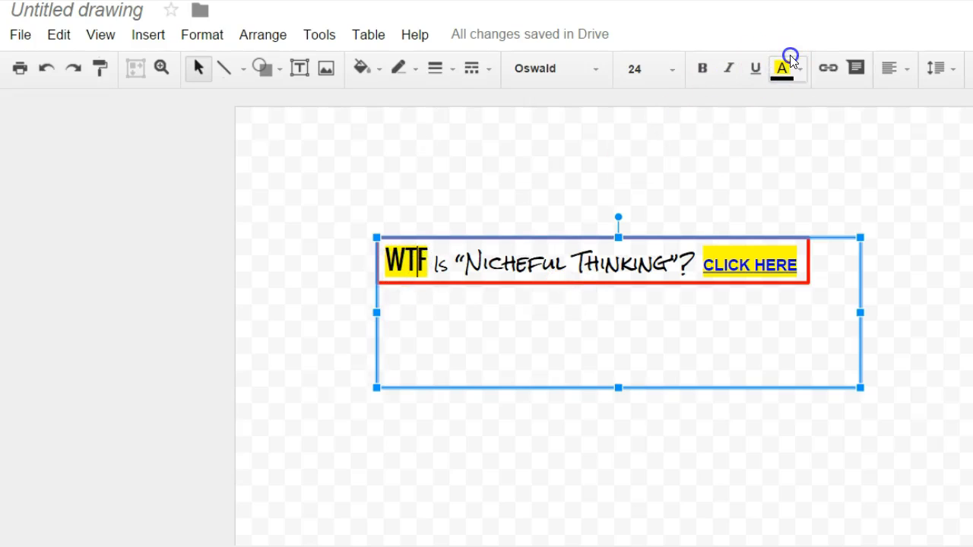
pyautogui.click(923, 111)
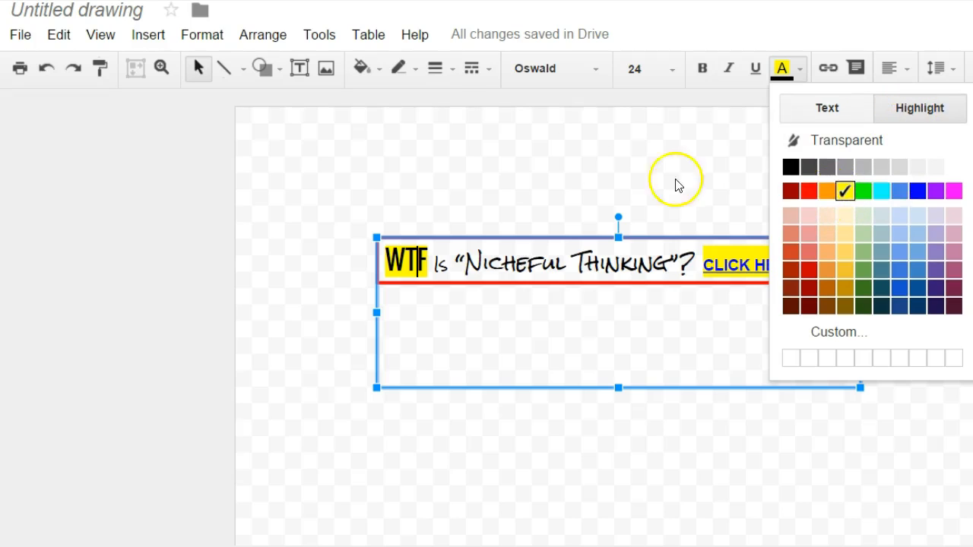
pyautogui.click(545, 152)
# - Italicize the "CLICK HERE" text in the banner
pyautogui.click(727, 265)
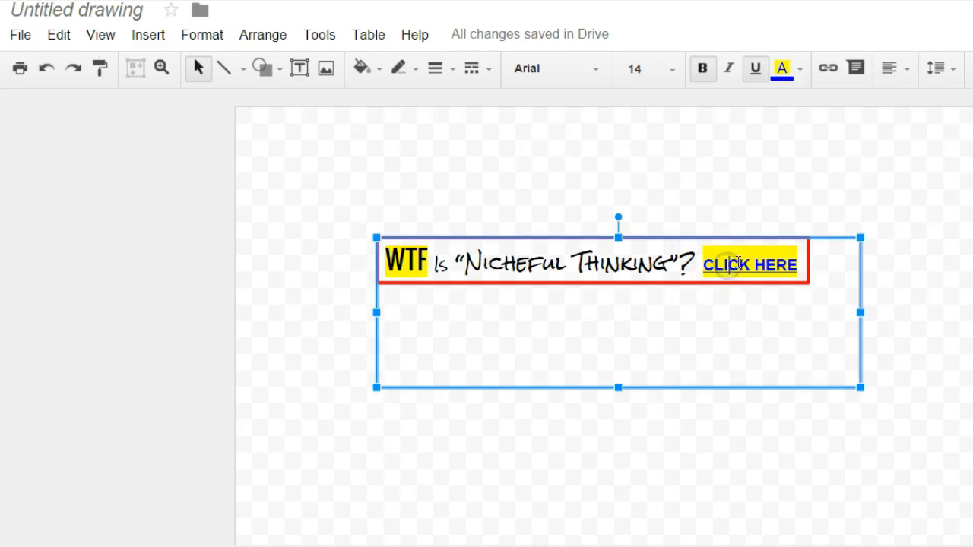
pyautogui.moveTo(706, 266); pyautogui.dragTo(795, 243)
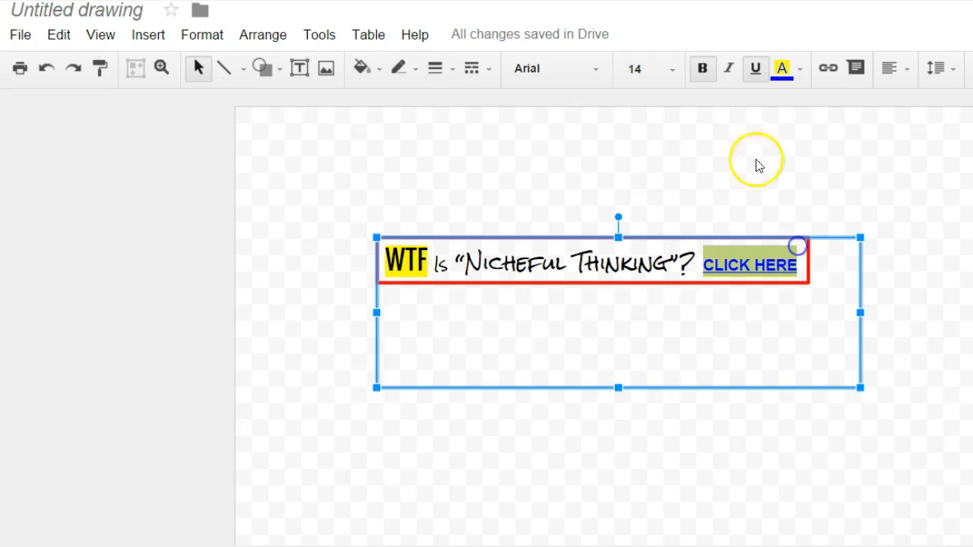
pyautogui.click(728, 72)
pyautogui.click(526, 171)
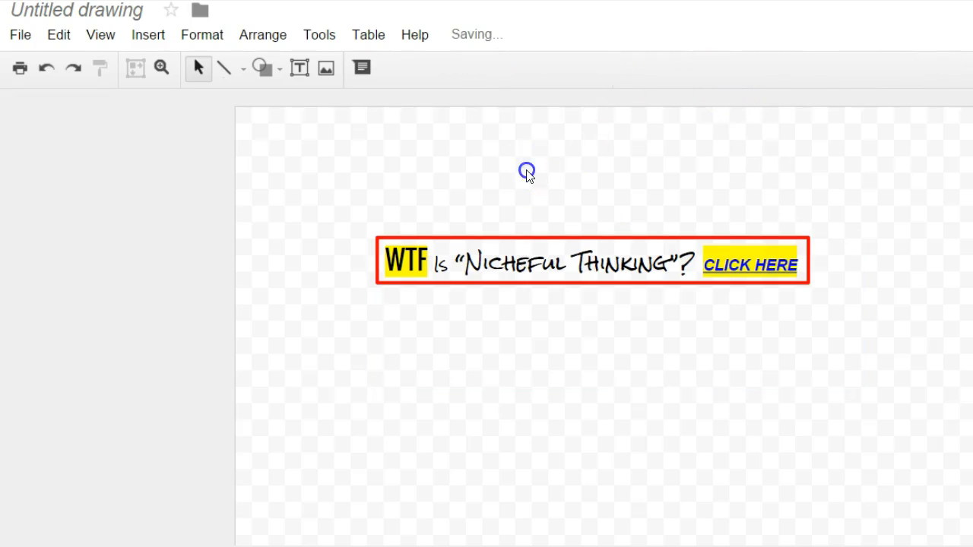
# - Move the banner text below its solid red frame and delete the frame
pyautogui.moveTo(425, 245); pyautogui.dragTo(374, 356)
pyautogui.click(421, 267)
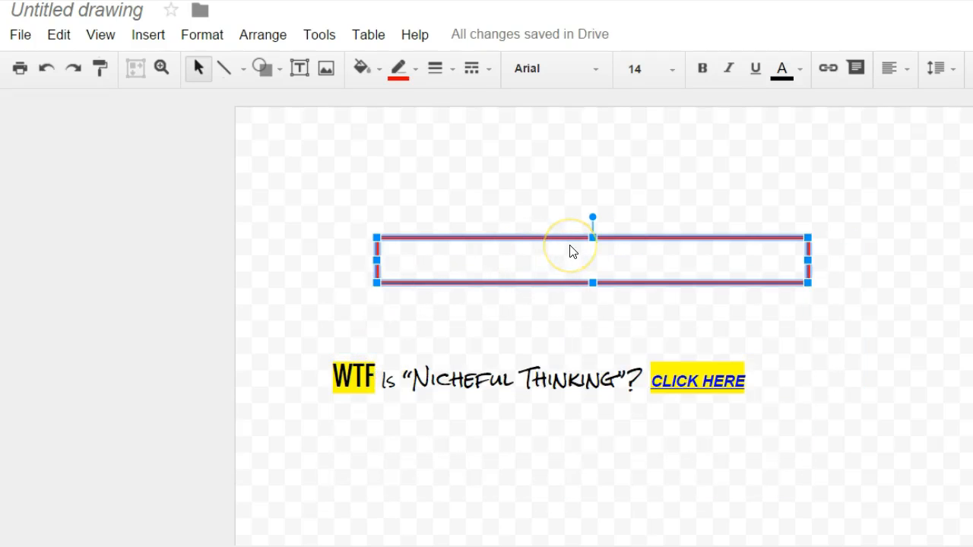
pyautogui.press('Delete')
# - Insert a wide rectangle shape and place it just above the banner text
pyautogui.click(148, 34)
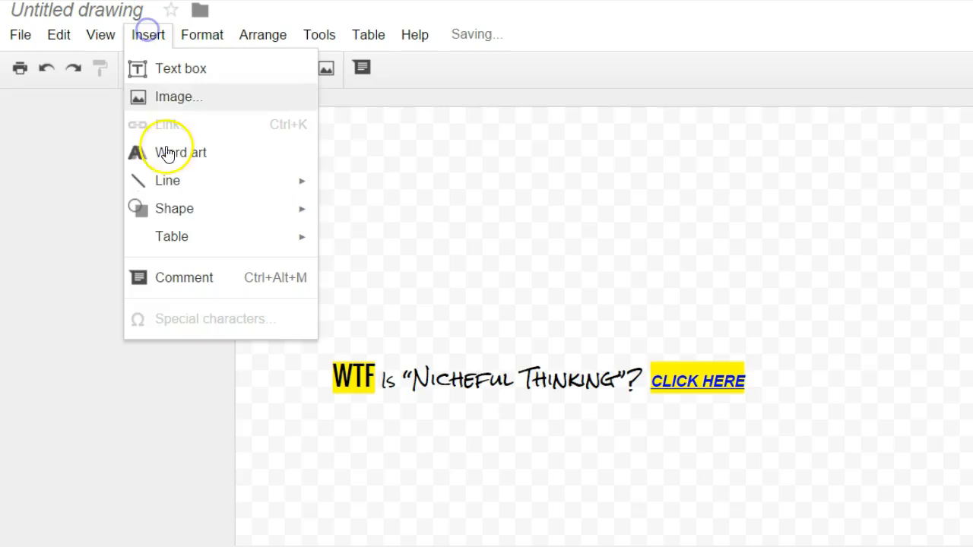
pyautogui.moveTo(156, 207)
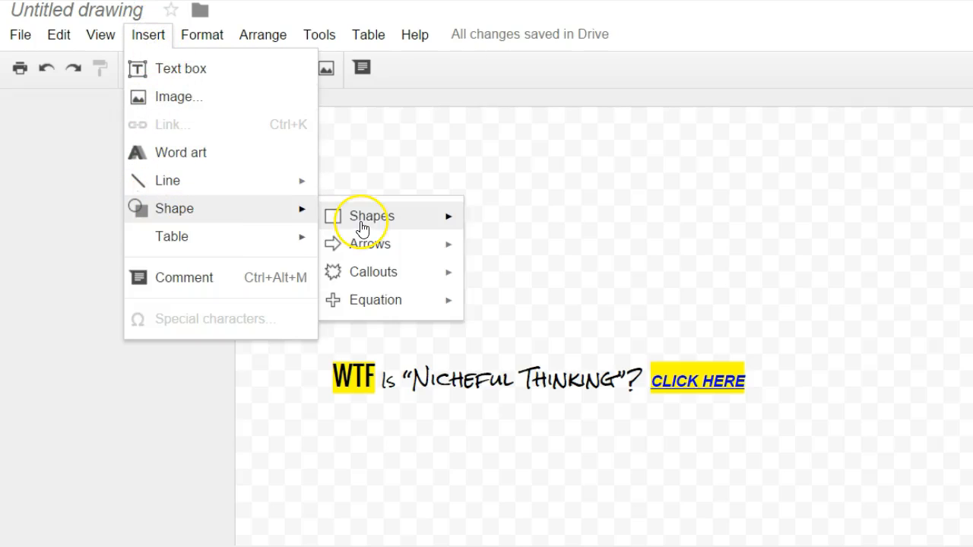
pyautogui.moveTo(362, 228)
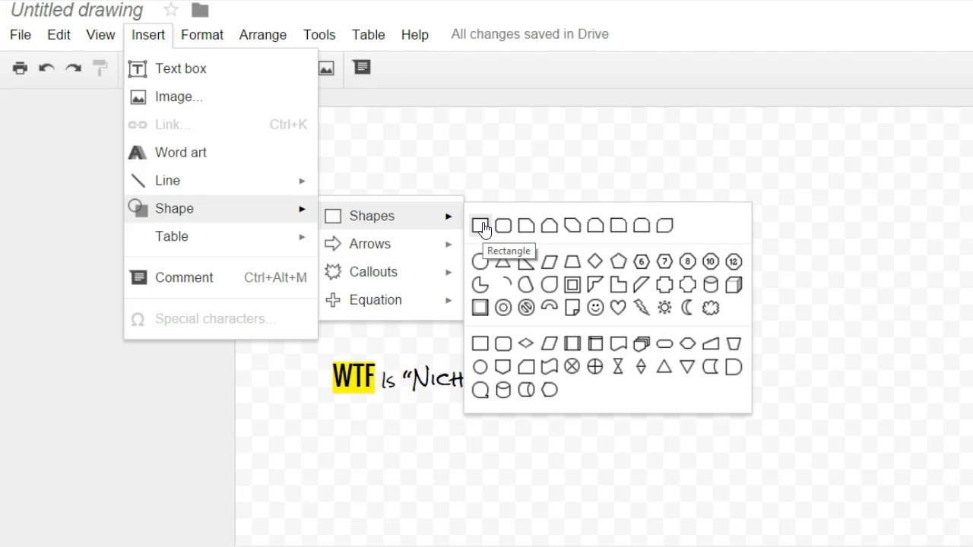
pyautogui.click(481, 226)
pyautogui.moveTo(317, 189); pyautogui.dragTo(763, 270)
pyautogui.moveTo(495, 230); pyautogui.dragTo(546, 275)
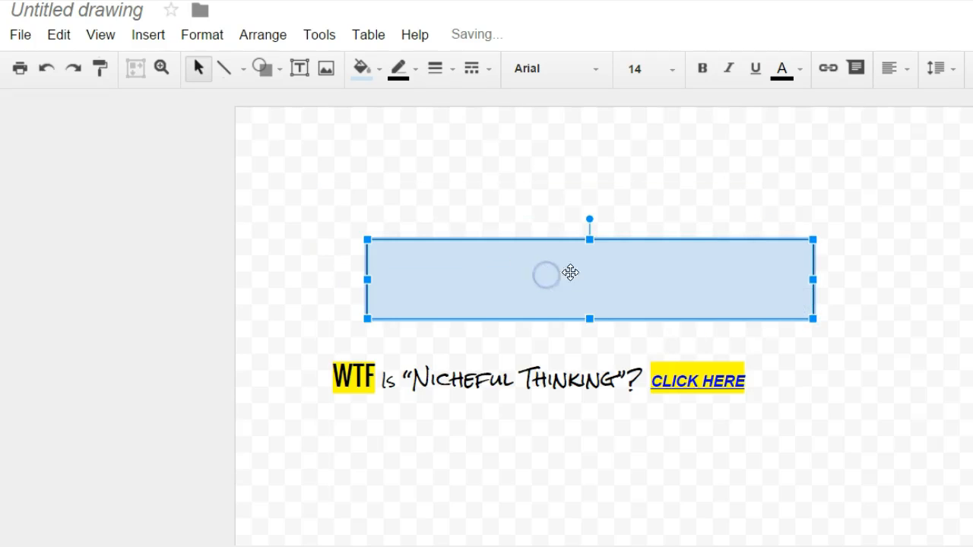
# - Make the new rectangle's fill transparent and set its border colour to red
pyautogui.click(360, 68)
pyautogui.click(422, 106)
pyautogui.click(459, 133)
pyautogui.click(456, 244)
pyautogui.click(399, 67)
pyautogui.click(428, 157)
pyautogui.click(463, 151)
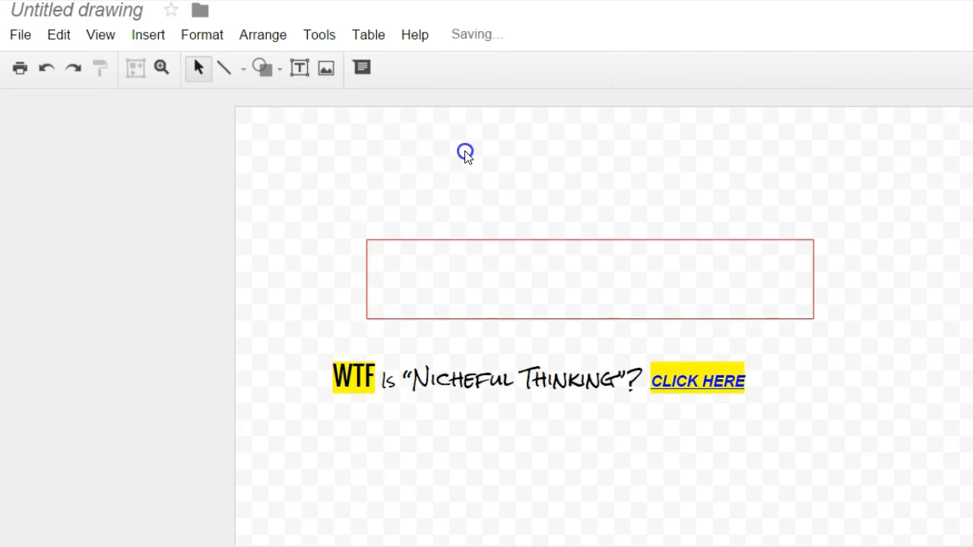
# - Give the rectangle's red border a dashed line style and a 4px weight
pyautogui.click(450, 243)
pyautogui.click(469, 69)
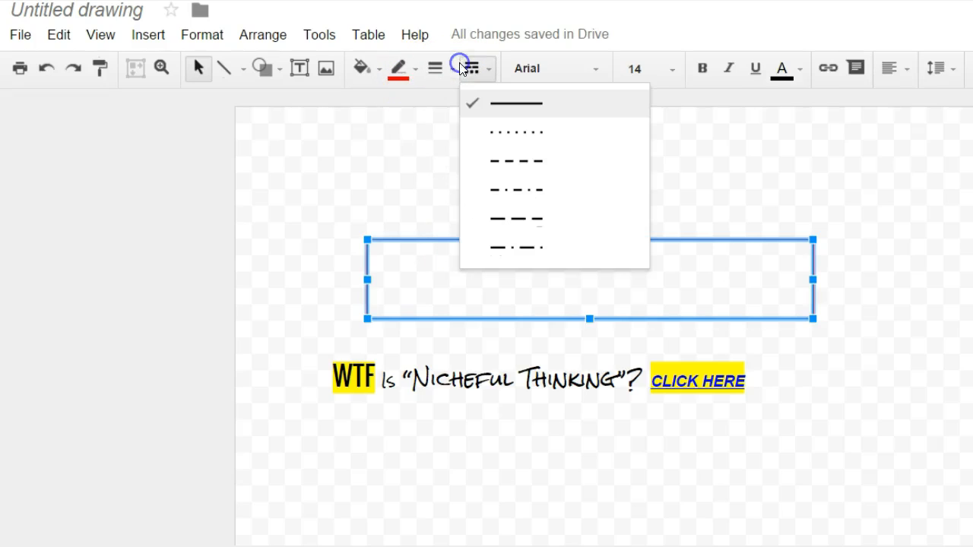
pyautogui.click(529, 162)
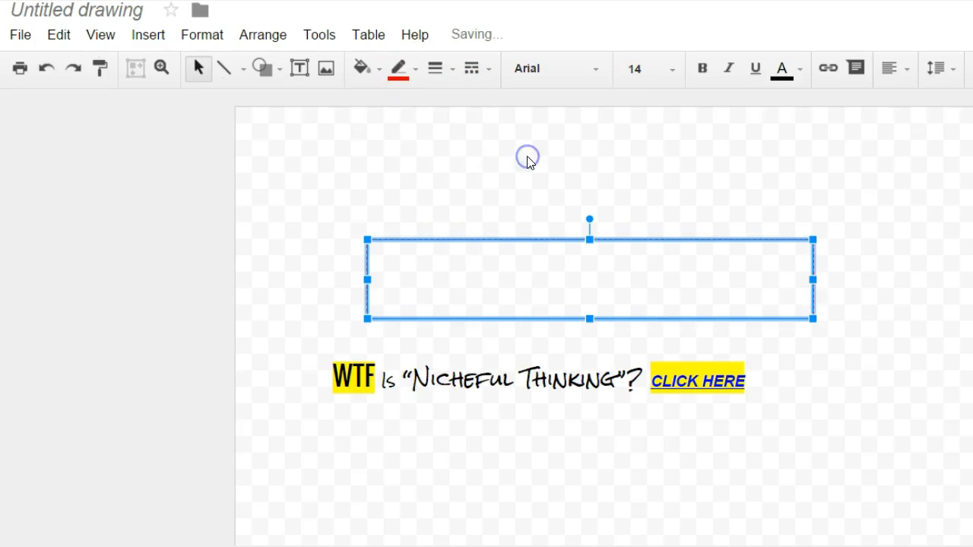
pyautogui.click(435, 69)
pyautogui.click(450, 160)
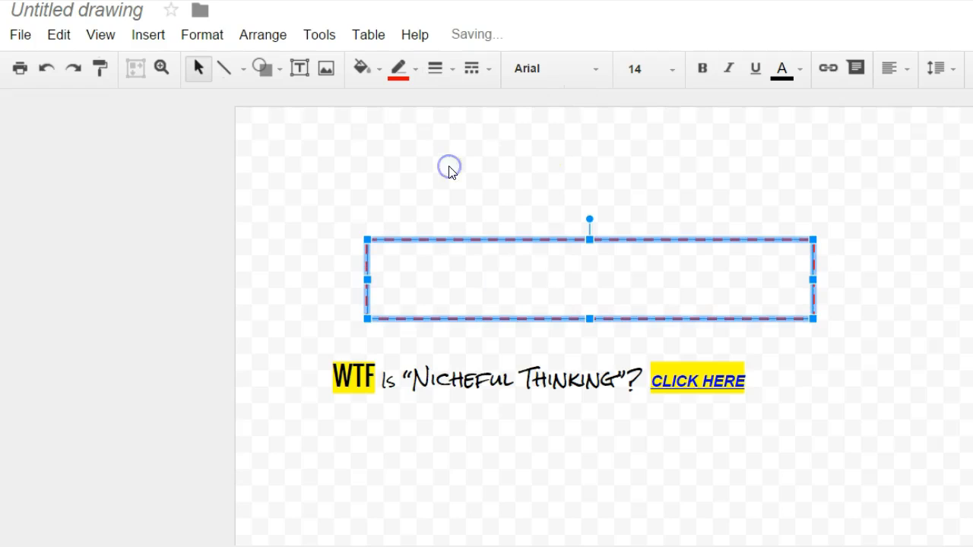
pyautogui.click(435, 68)
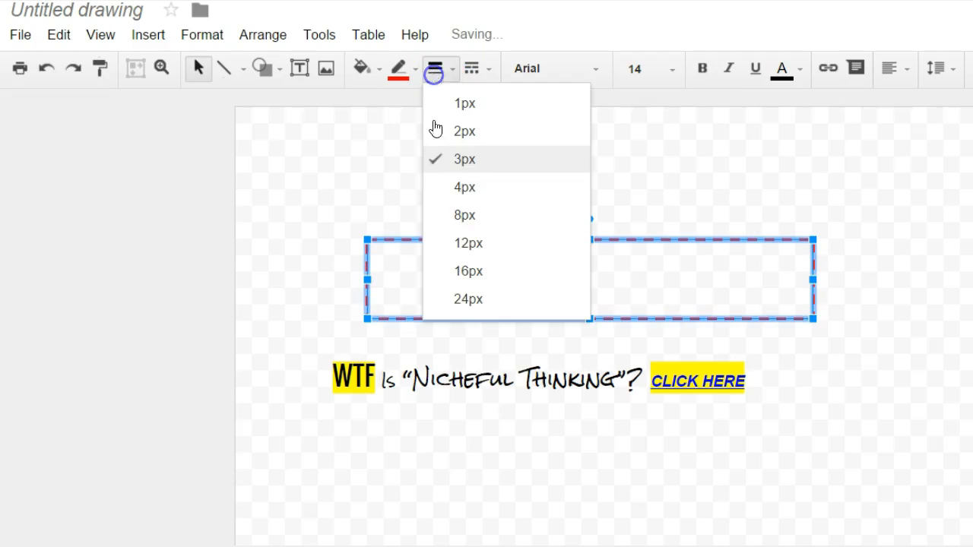
pyautogui.click(454, 188)
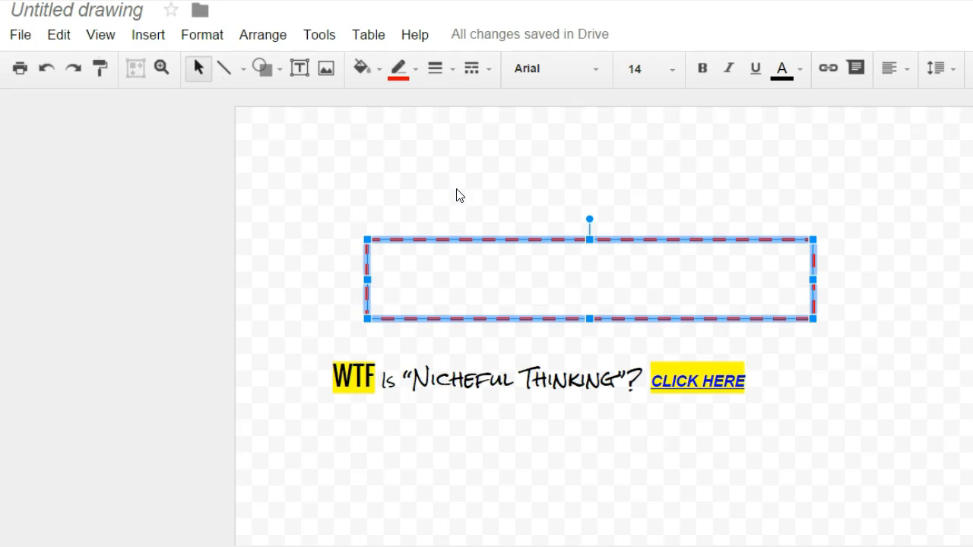
pyautogui.click(456, 192)
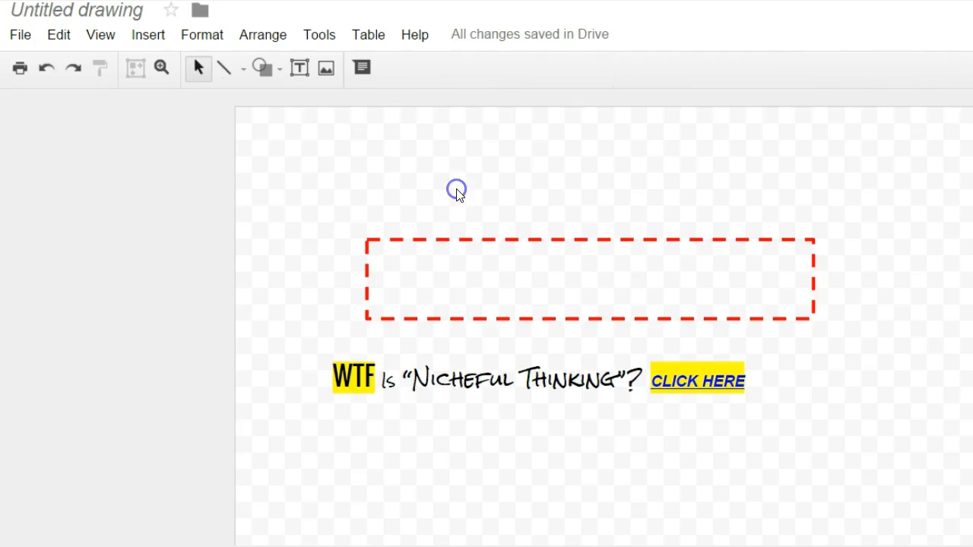
# - Move the dashed red rectangle down so that it surrounds the banner text
pyautogui.click(445, 278)
pyautogui.moveTo(377, 340); pyautogui.dragTo(417, 355)
pyautogui.click(356, 338)
pyautogui.click(353, 339)
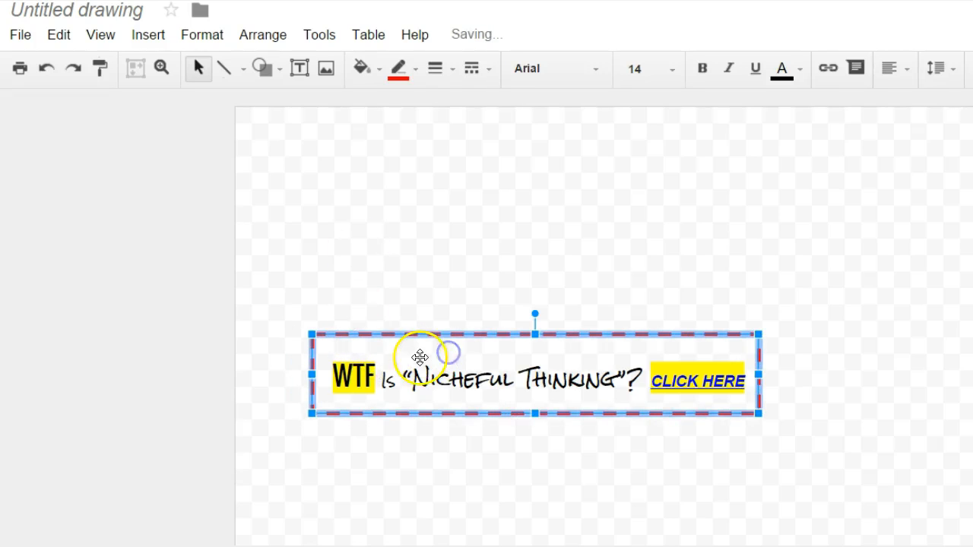
# - Check the stacking order options for the dashed rectangle
pyautogui.rightClick(467, 353)
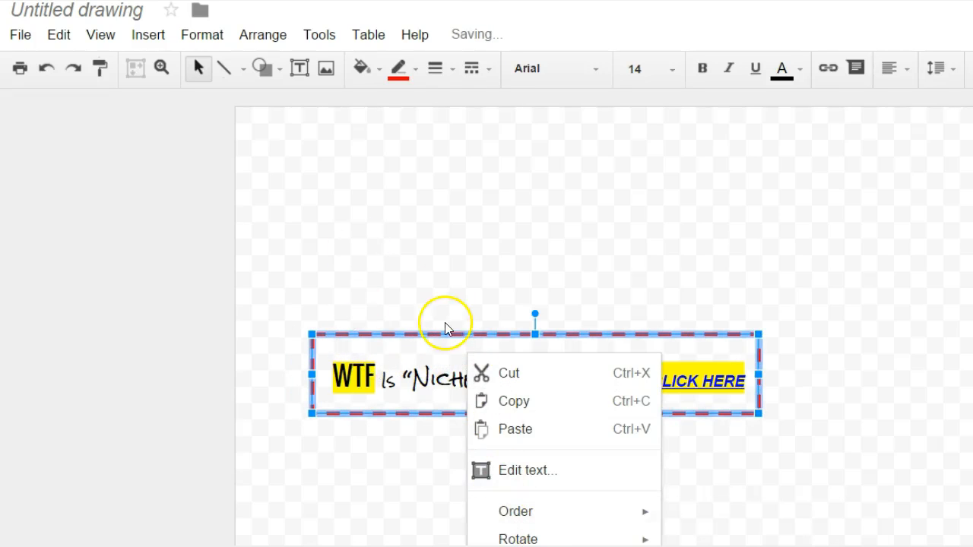
pyautogui.click(438, 259)
pyautogui.click(434, 352)
pyautogui.rightClick(434, 352)
pyautogui.moveTo(635, 517)
pyautogui.click(489, 200)
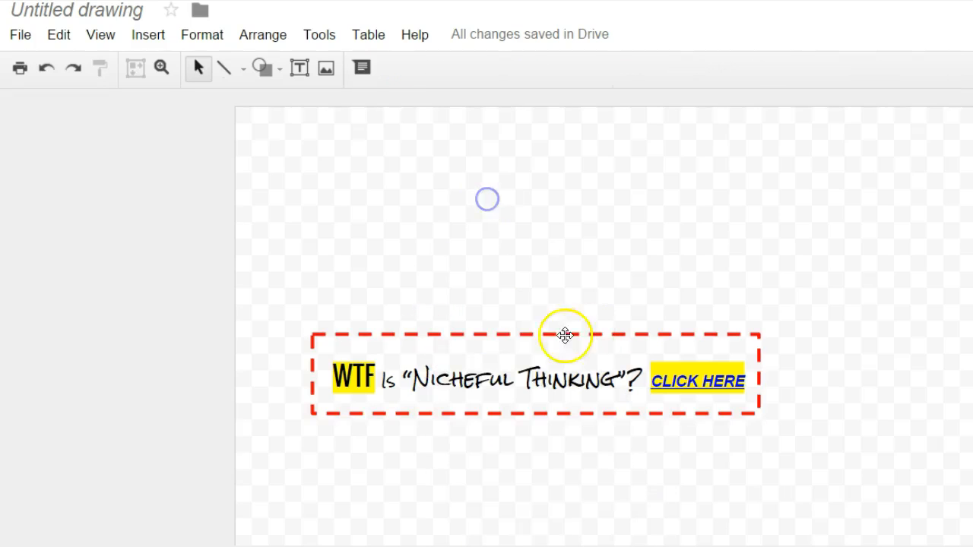
# - Nudge the dashed rectangle and shrink its height and width to fit closely around the banner text
pyautogui.click(471, 348)
pyautogui.moveTo(470, 350); pyautogui.dragTo(476, 347)
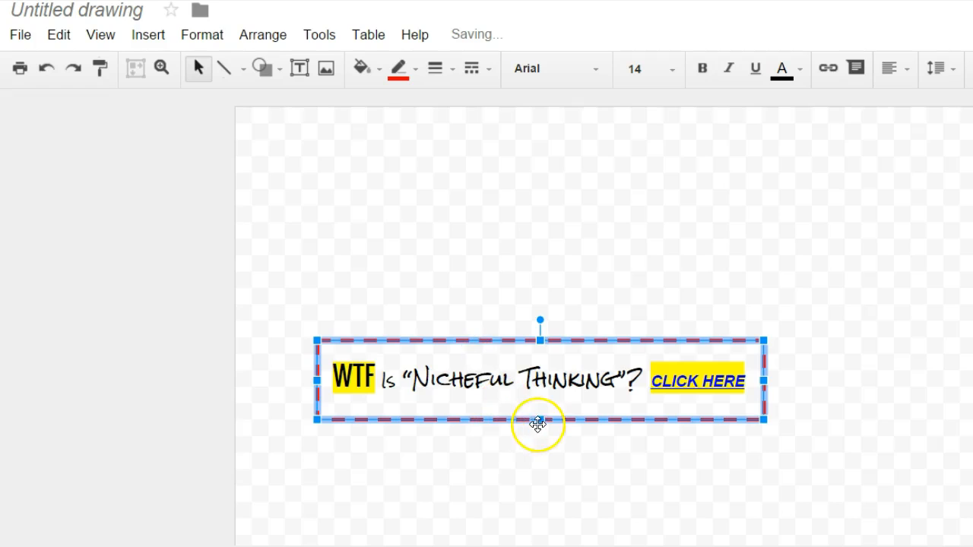
pyautogui.moveTo(541, 418); pyautogui.dragTo(544, 395)
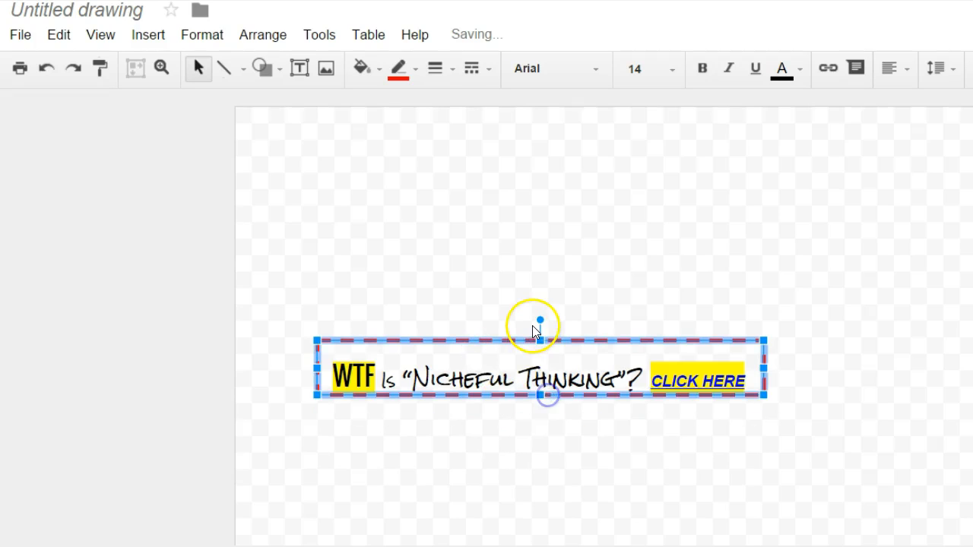
pyautogui.moveTo(536, 339); pyautogui.dragTo(539, 355)
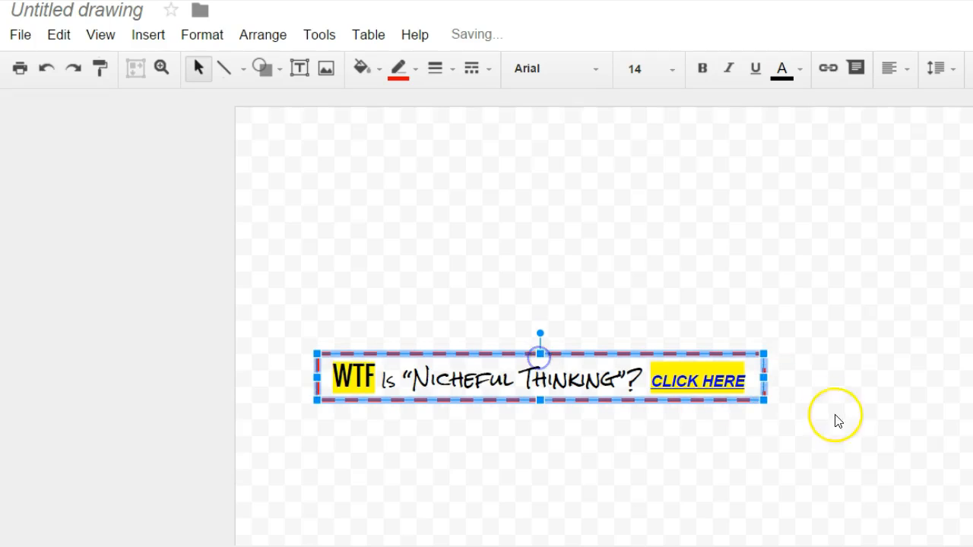
pyautogui.moveTo(763, 377); pyautogui.dragTo(754, 378)
pyautogui.click(375, 277)
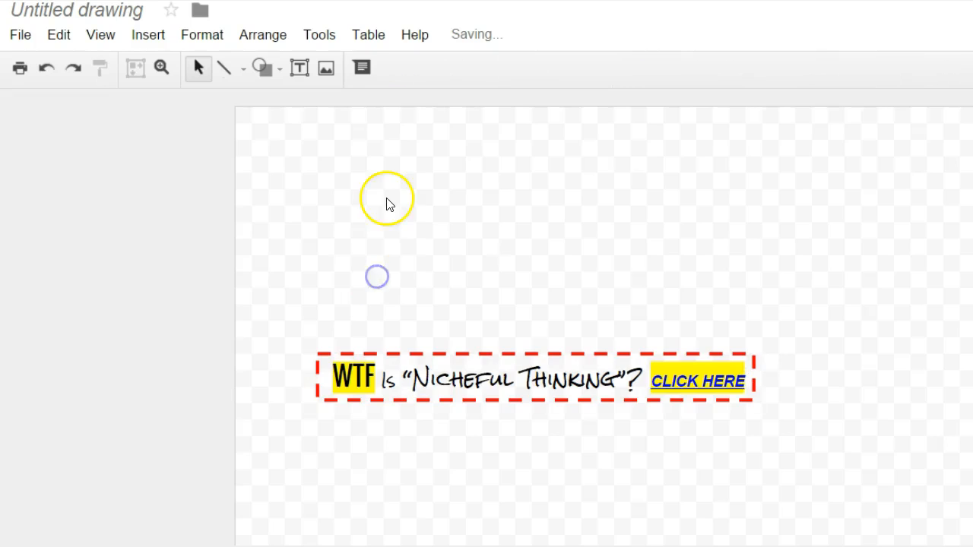
# - Select the dashed banner as a screenshot area of about 533x62 pixels, and close the capture without saving
pyautogui.press('Print')
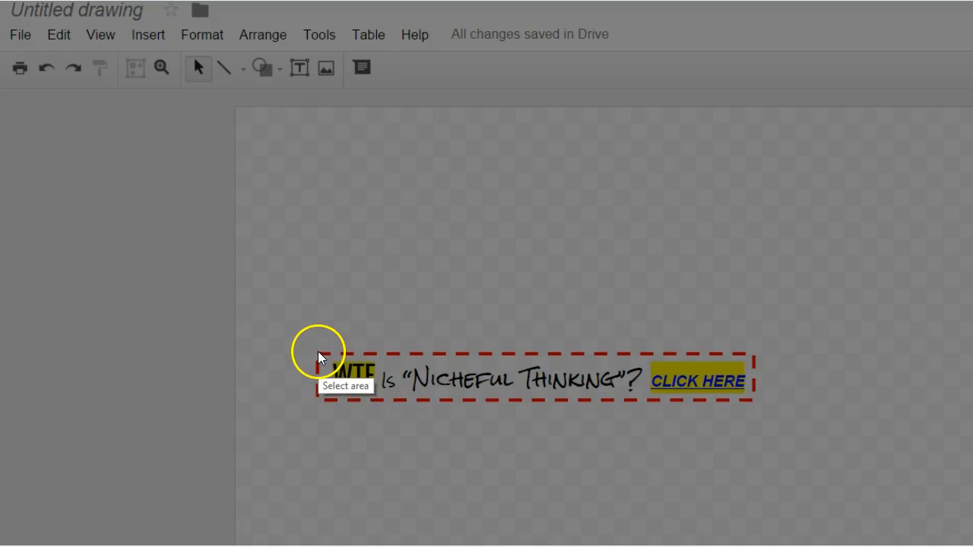
pyautogui.moveTo(317, 352); pyautogui.dragTo(756, 403)
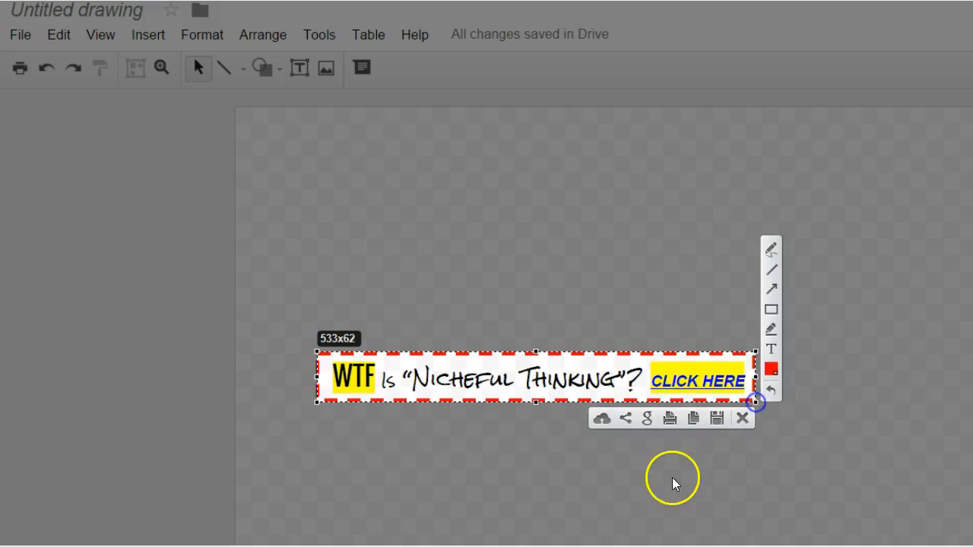
pyautogui.click(445, 461)
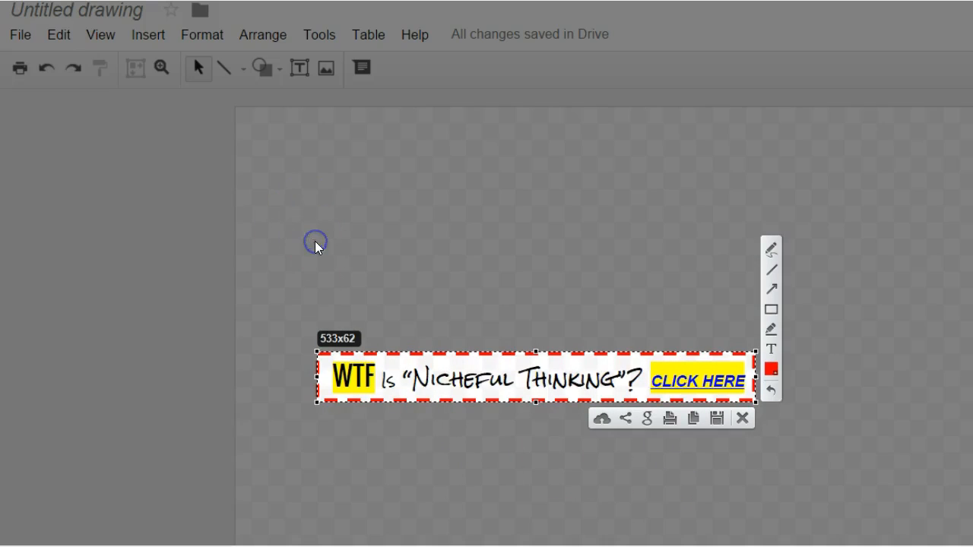
pyautogui.click(749, 414)
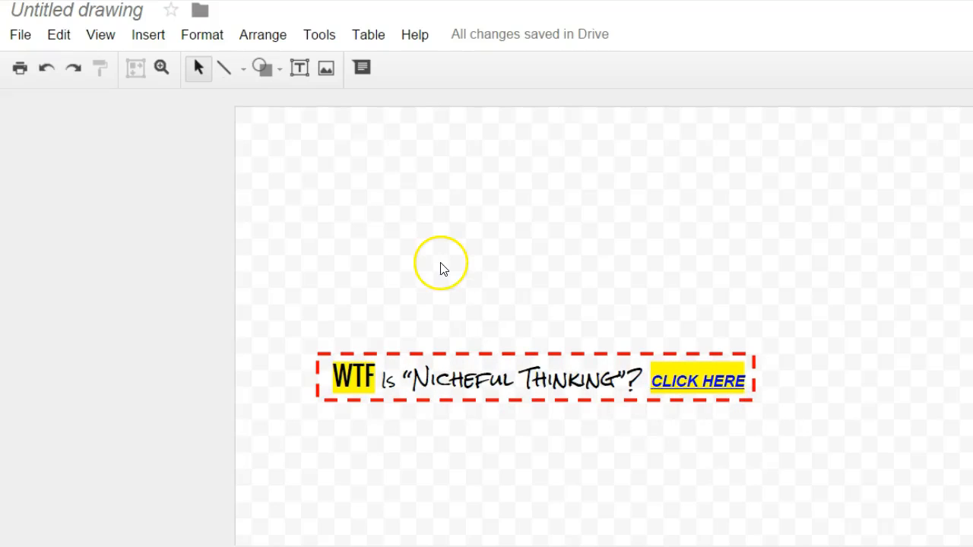
# - Draw a large rectangle shape over the dashed banner, extending well beyond the banner on all sides
pyautogui.click(142, 36)
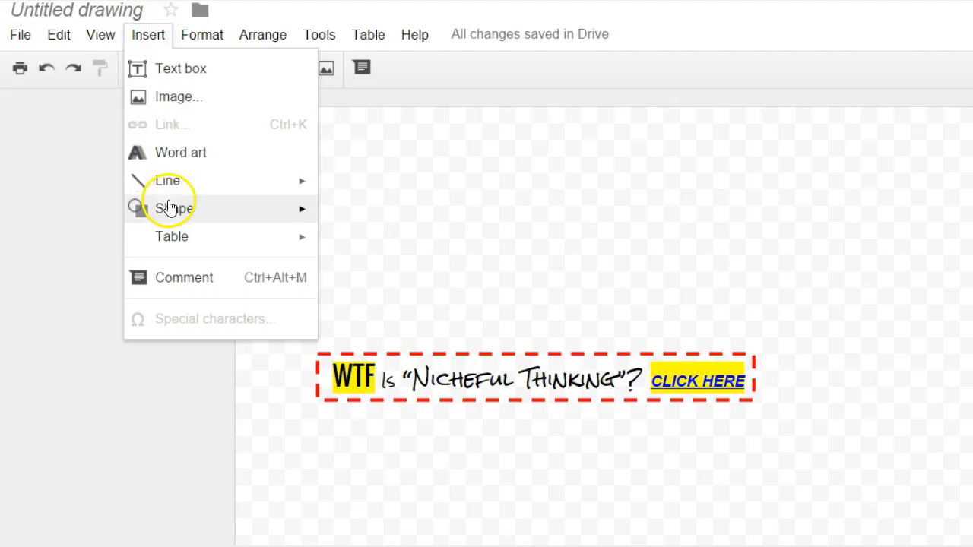
pyautogui.moveTo(168, 213)
pyautogui.moveTo(380, 280)
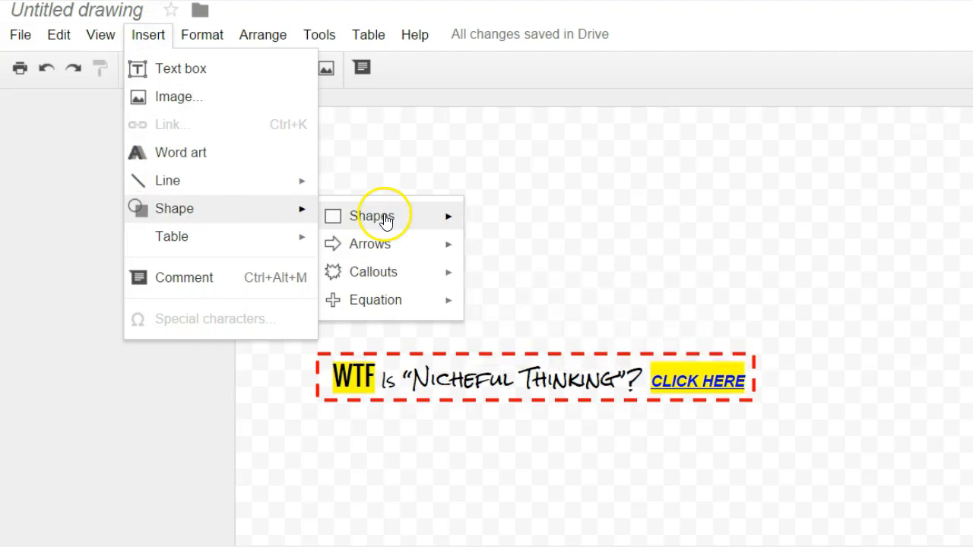
pyautogui.moveTo(384, 220)
pyautogui.click(479, 226)
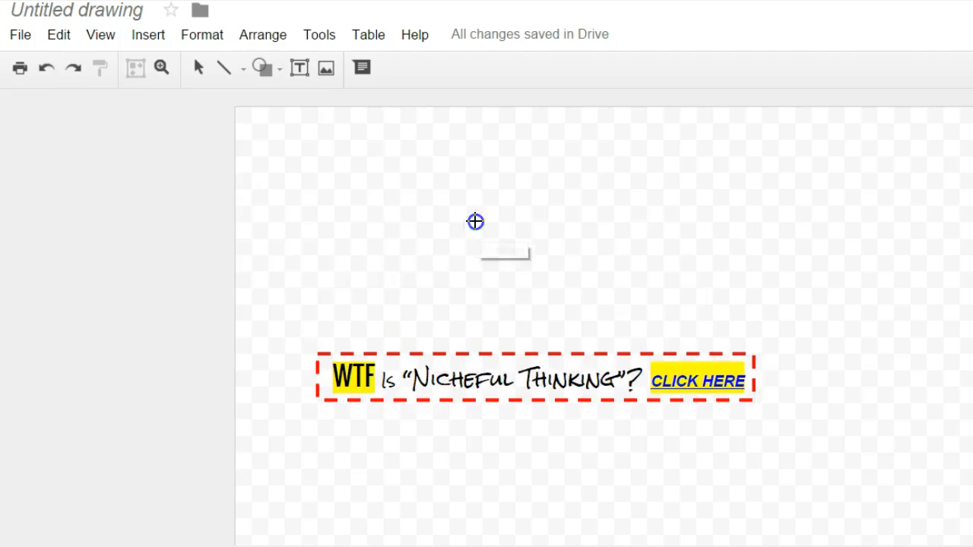
pyautogui.moveTo(271, 262); pyautogui.dragTo(830, 480)
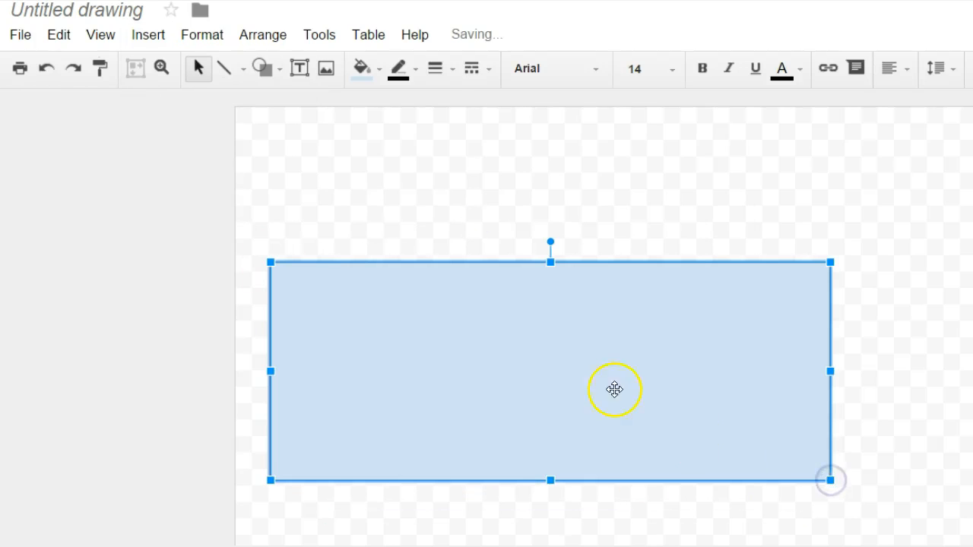
# - Send the large rectangle backward twice, behind the dashed frame and the banner text
pyautogui.rightClick(533, 310)
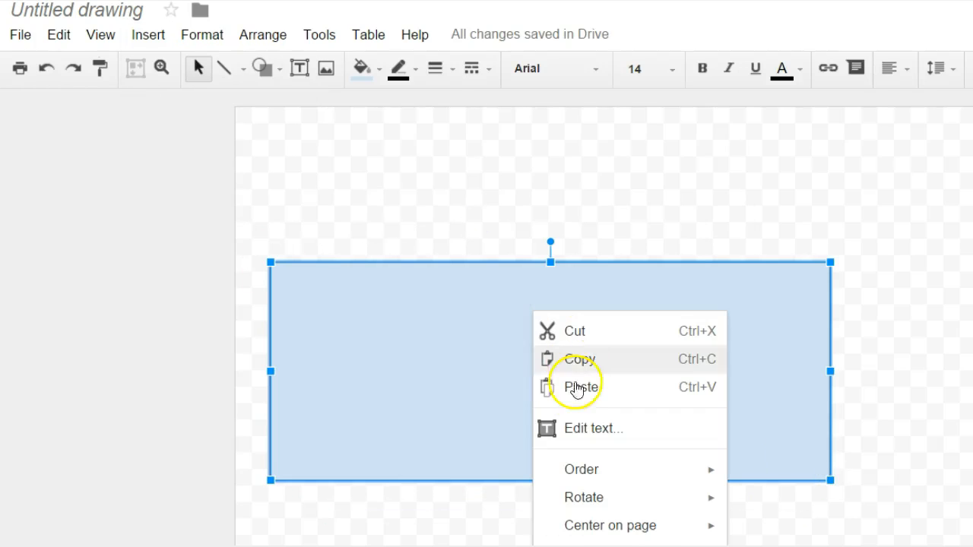
pyautogui.moveTo(589, 471)
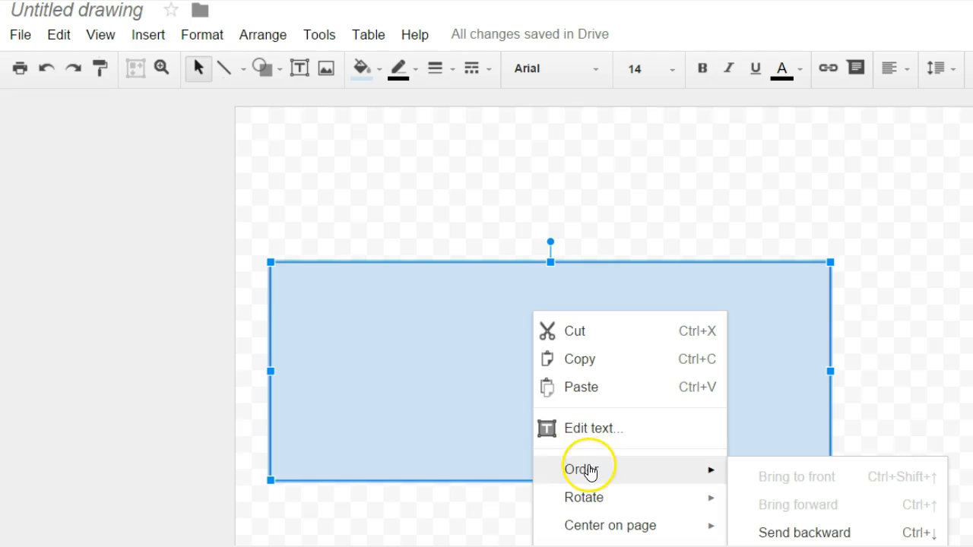
pyautogui.click(778, 535)
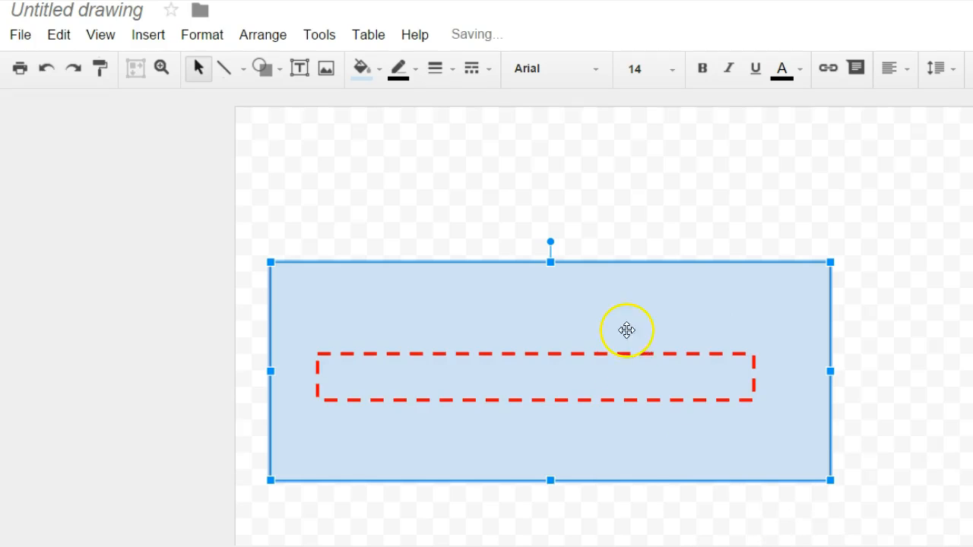
pyautogui.rightClick(612, 307)
pyautogui.moveTo(690, 472)
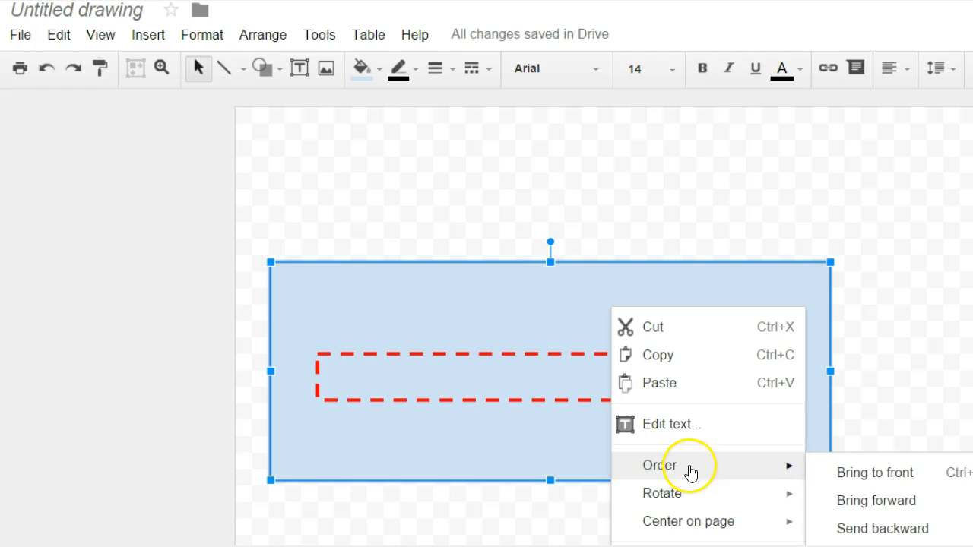
pyautogui.click(882, 529)
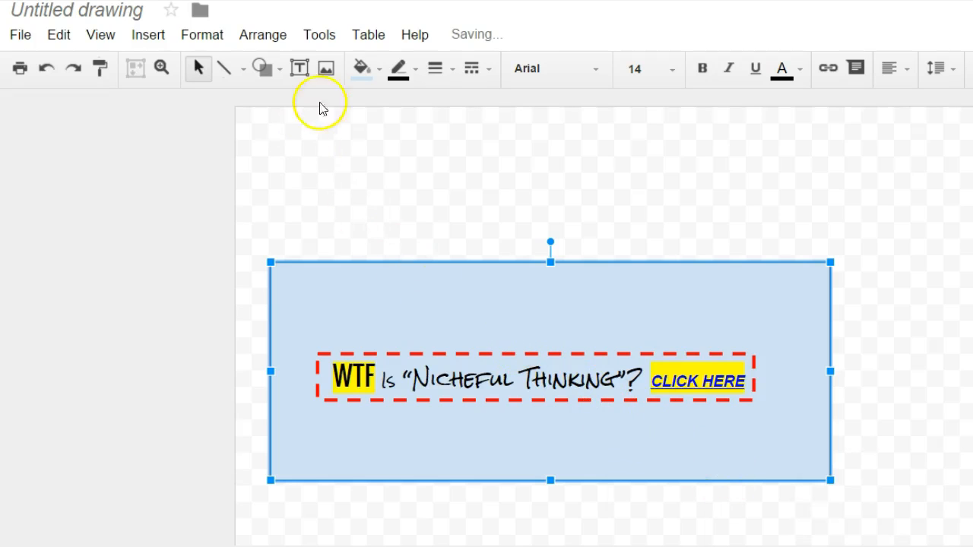
# - Fill the large background rectangle with white and deselect everything on the canvas
pyautogui.click(363, 69)
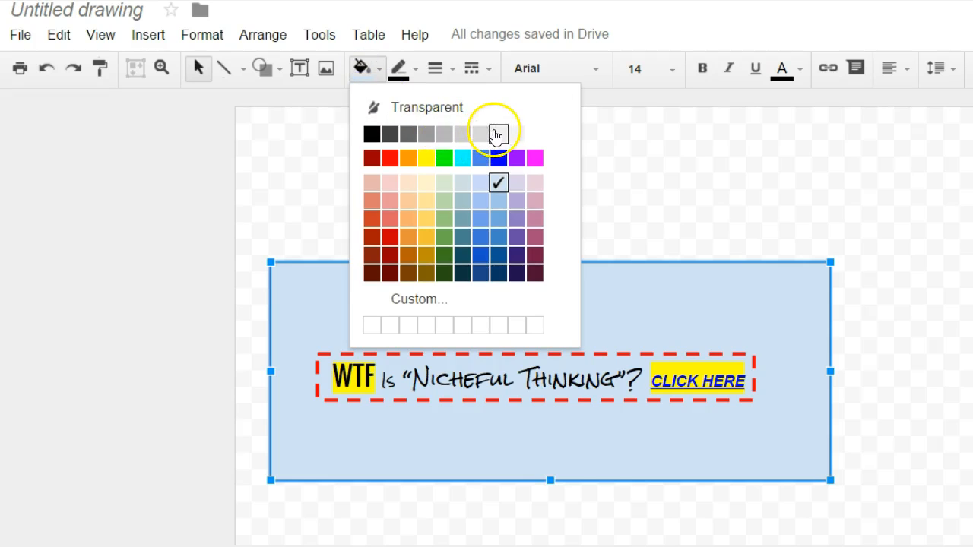
pyautogui.click(541, 133)
pyautogui.click(543, 131)
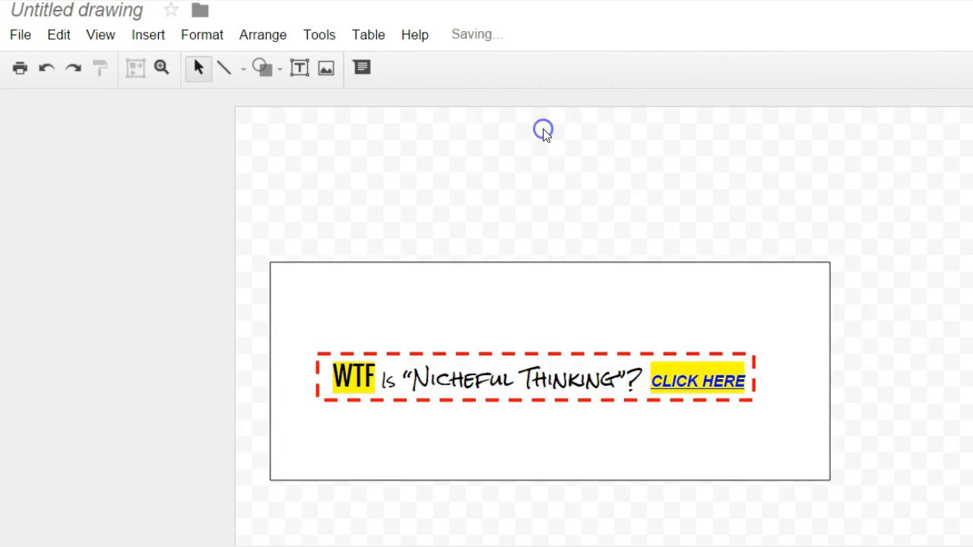
pyautogui.click(434, 375)
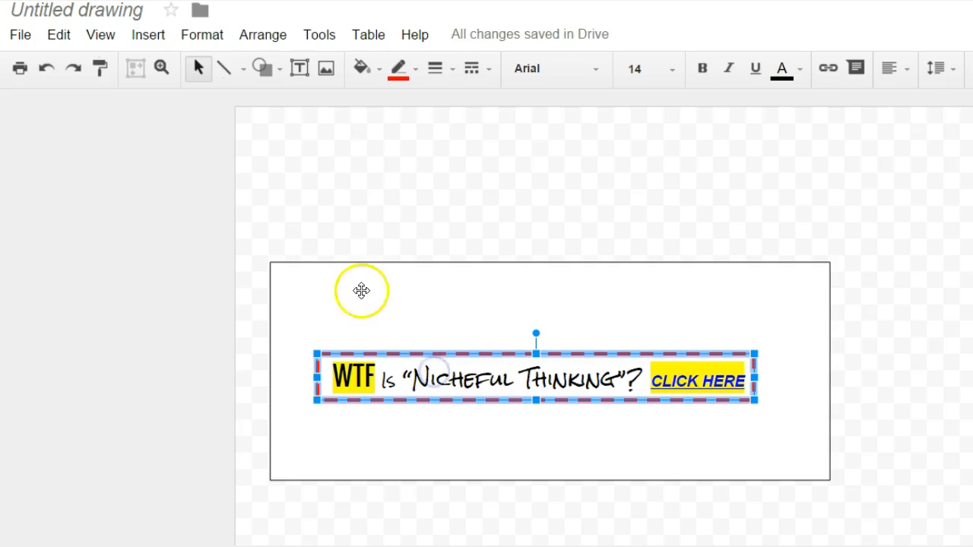
pyautogui.click(374, 216)
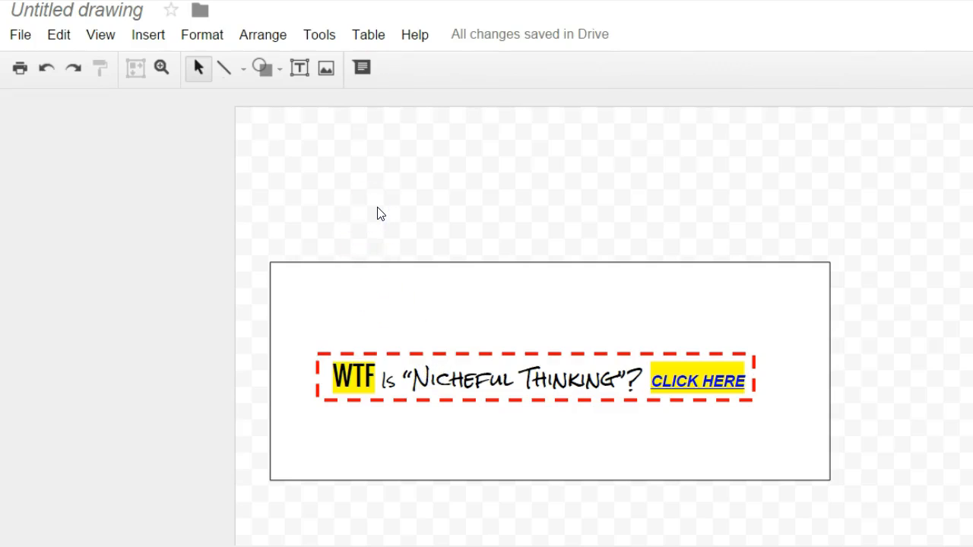
# - Capture the dashed banner as a screenshot area of about 538x64 pixels and save it as the PNG file Screenshot_316
pyautogui.click(415, 208)
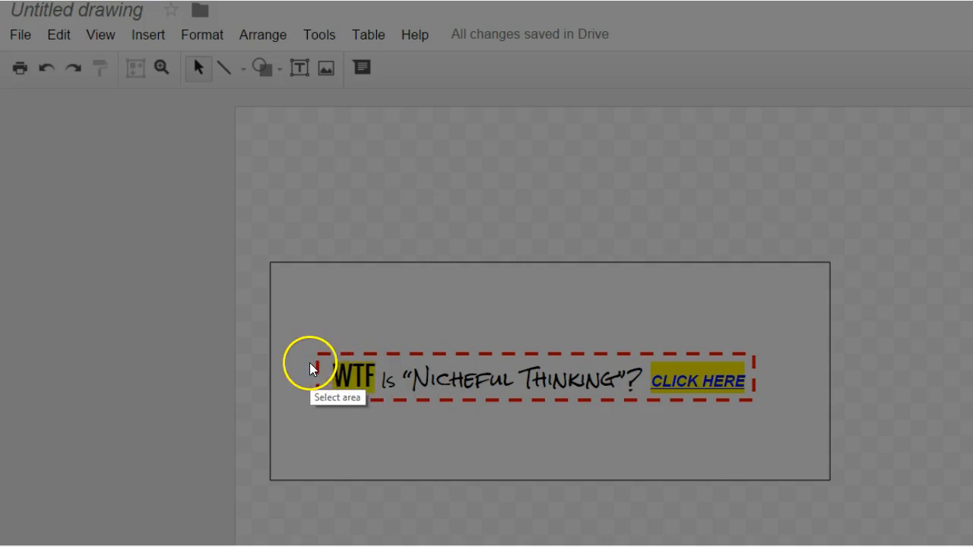
pyautogui.moveTo(314, 351); pyautogui.dragTo(758, 404)
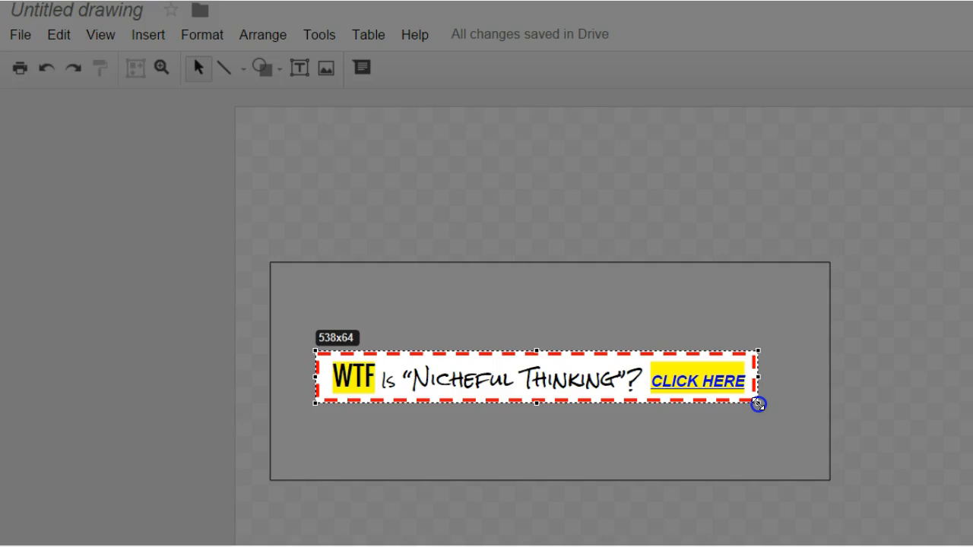
pyautogui.moveTo(758, 404); pyautogui.dragTo(759, 405)
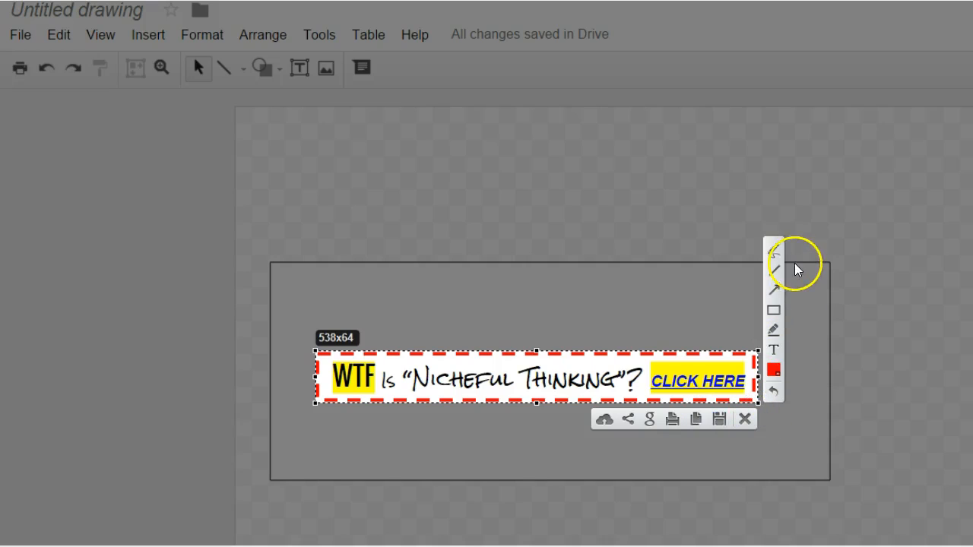
pyautogui.click(719, 419)
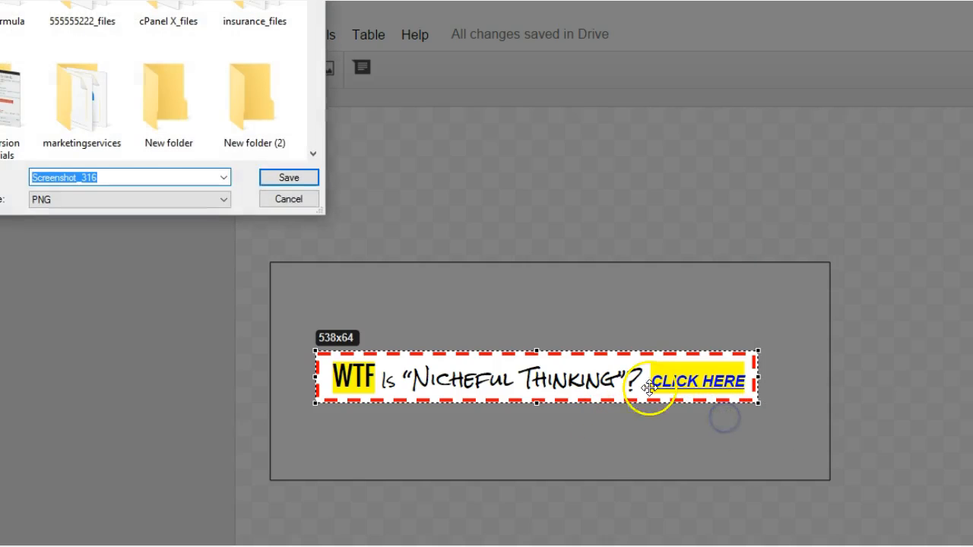
pyautogui.click(289, 177)
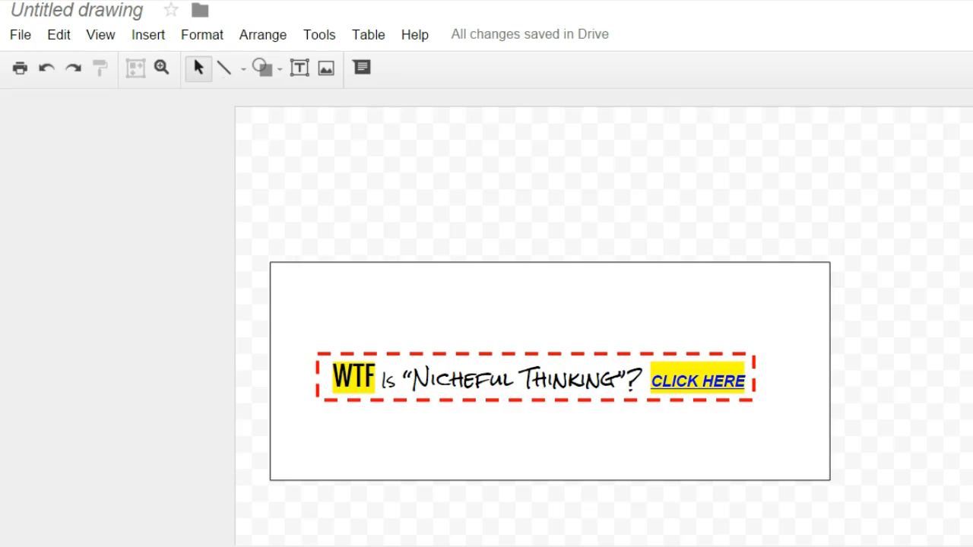
# - Switch to File Explorer and open the recent file Screenshot_316 to view the saved banner image, closing the viewer when finished
pyautogui.press('super+e')
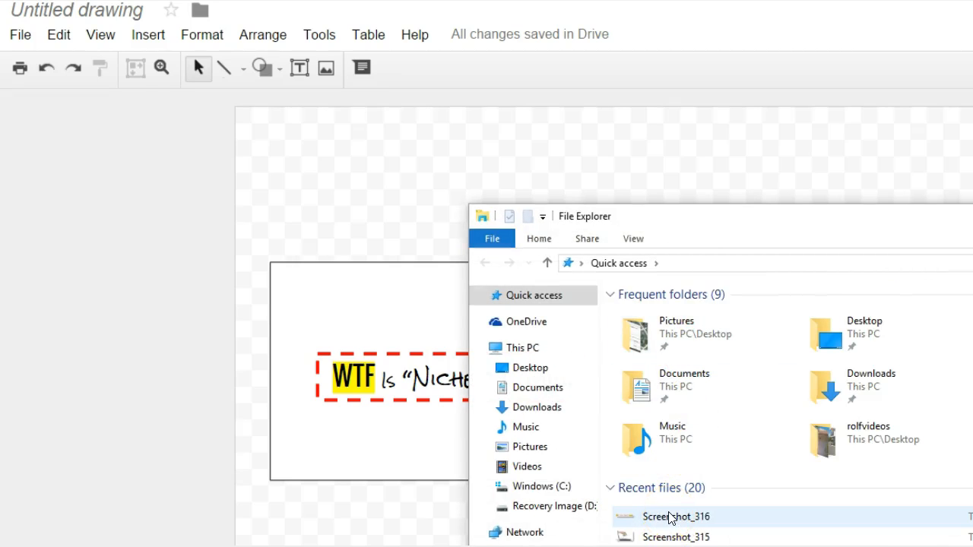
pyautogui.doubleClick(669, 517)
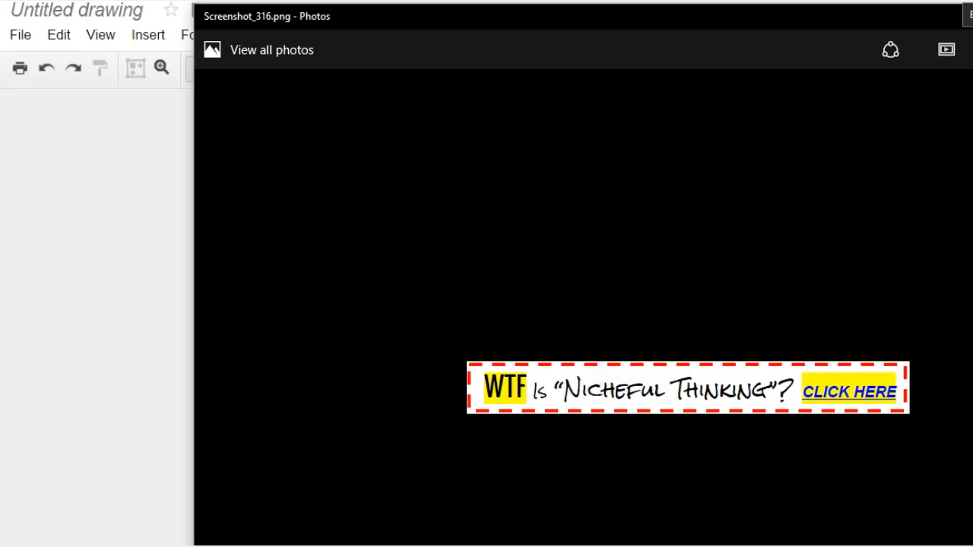
pyautogui.click(972, 50)
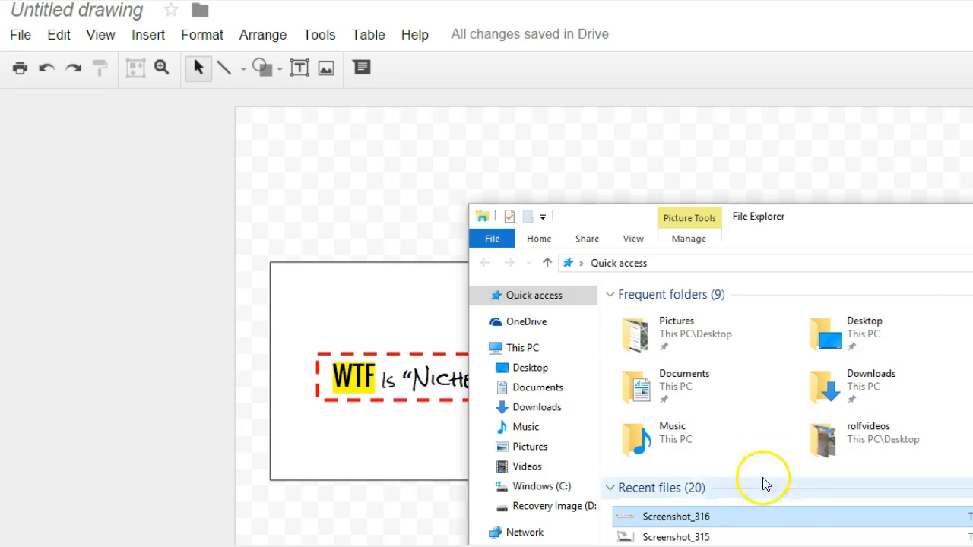
pyautogui.rightClick(691, 517)
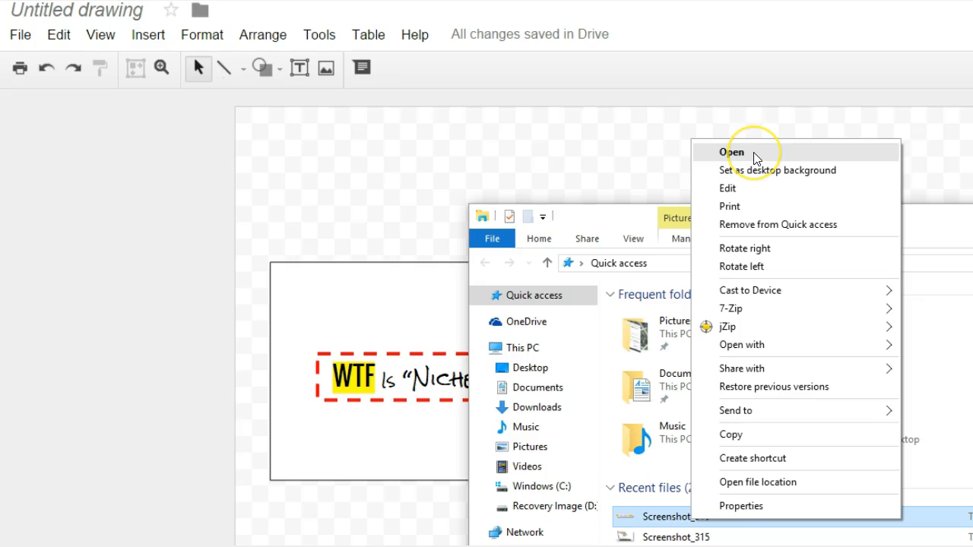
pyautogui.click(732, 153)
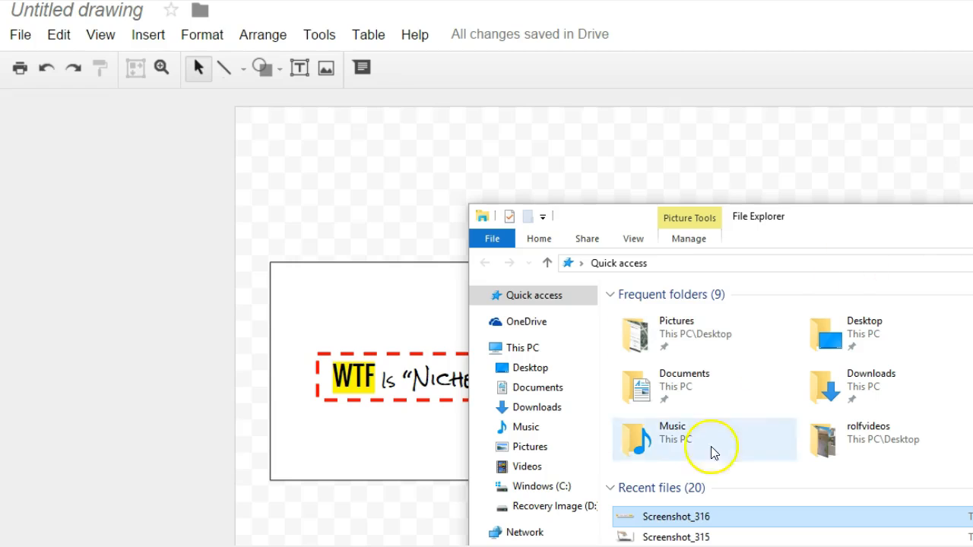
# - Open the recent file Screenshot_316 in Paint from File Explorer
pyautogui.rightClick(681, 519)
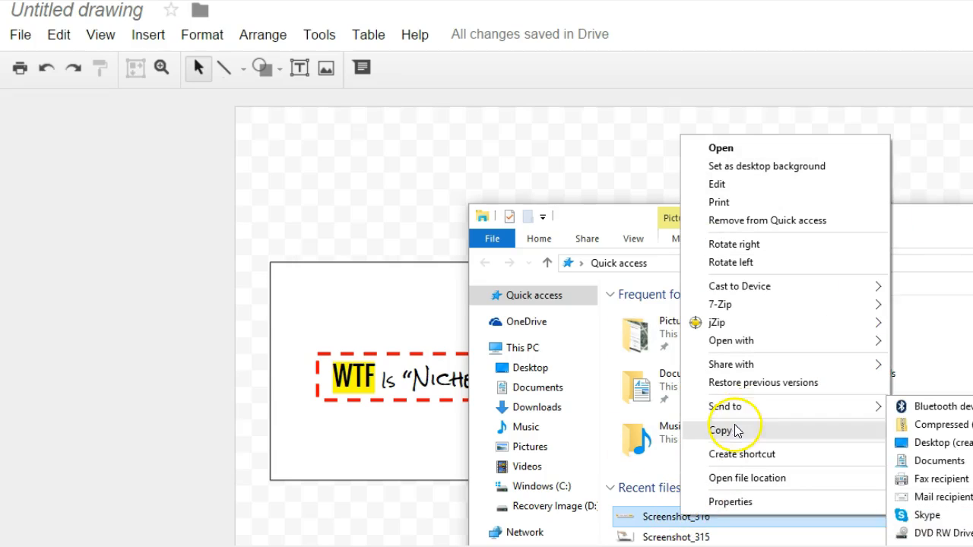
pyautogui.moveTo(760, 347)
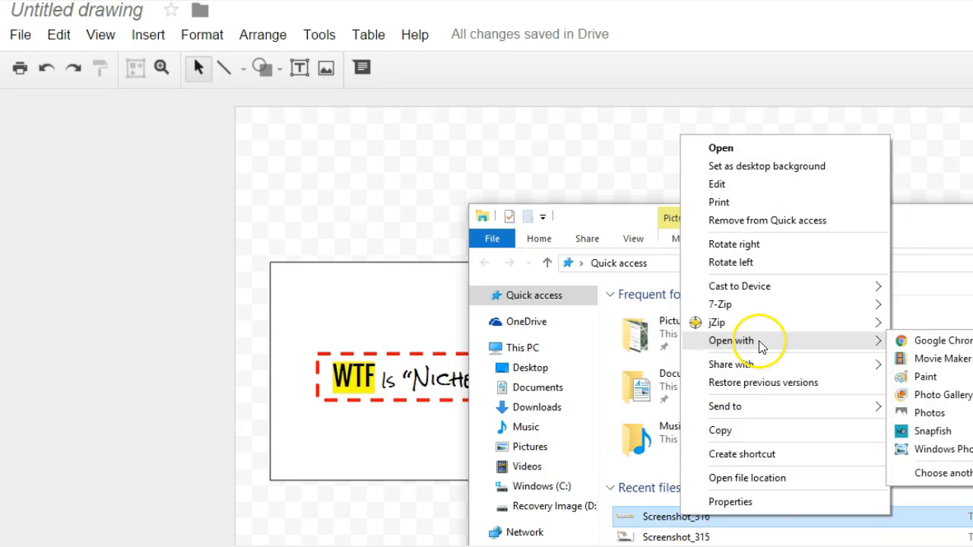
pyautogui.click(925, 378)
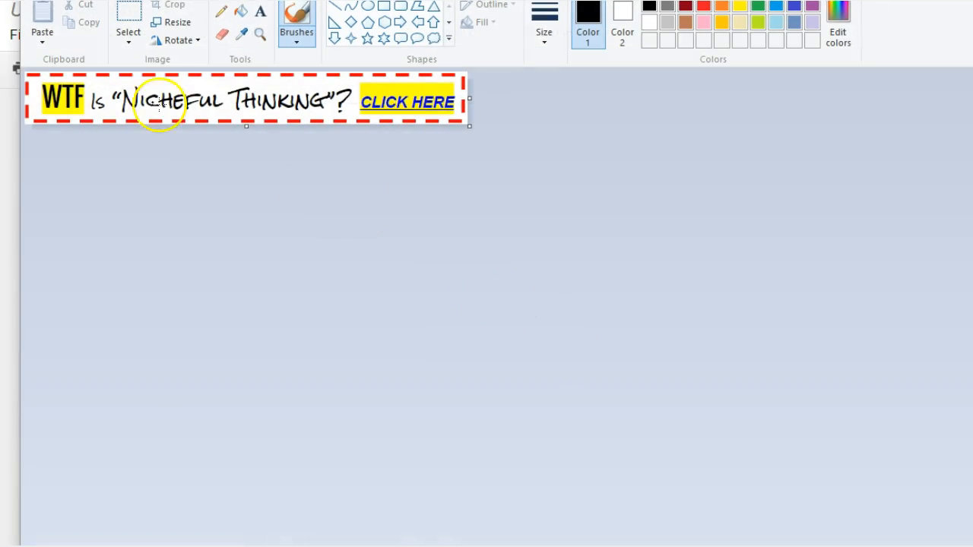
# - Start resizing the banner image by pixels and set the horizontal size to 468
pyautogui.click(172, 22)
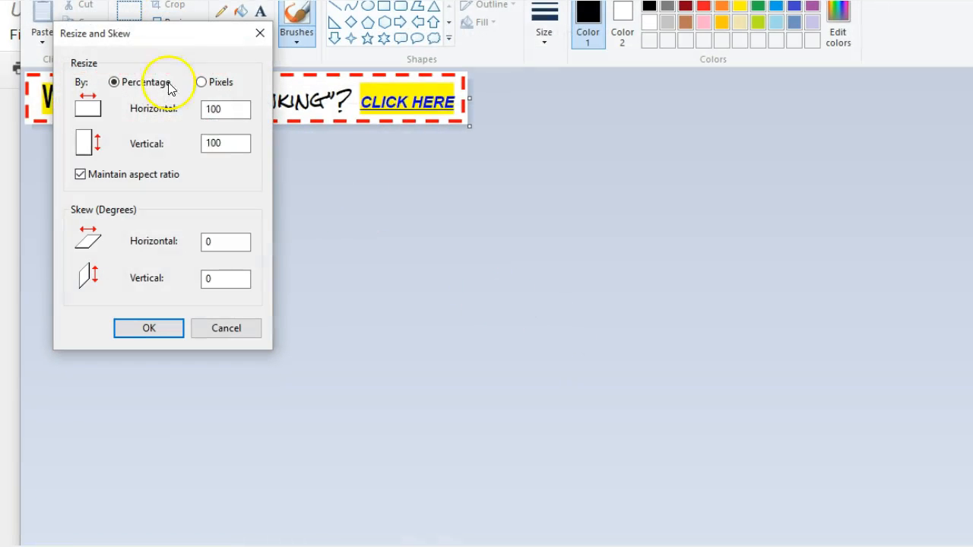
pyautogui.click(200, 82)
pyautogui.doubleClick(212, 110)
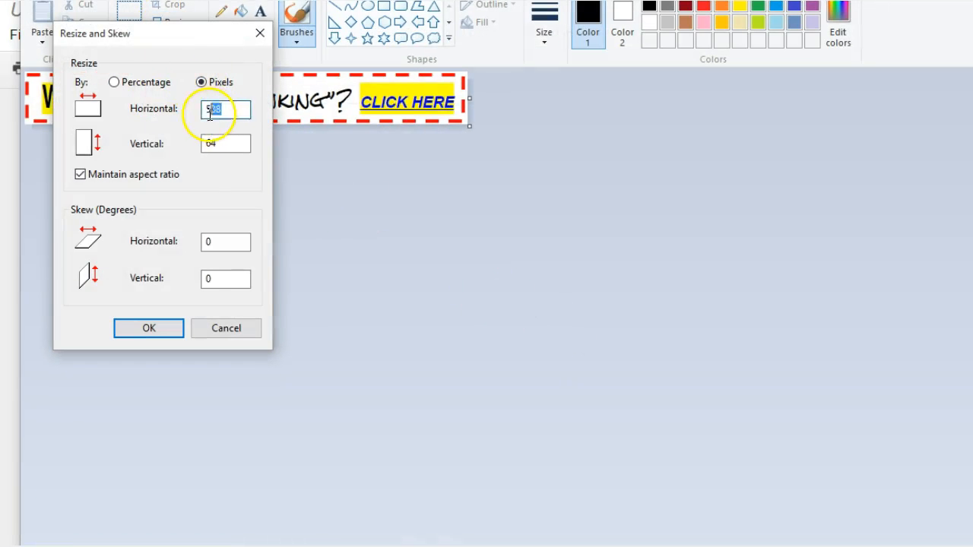
pyautogui.write('468')
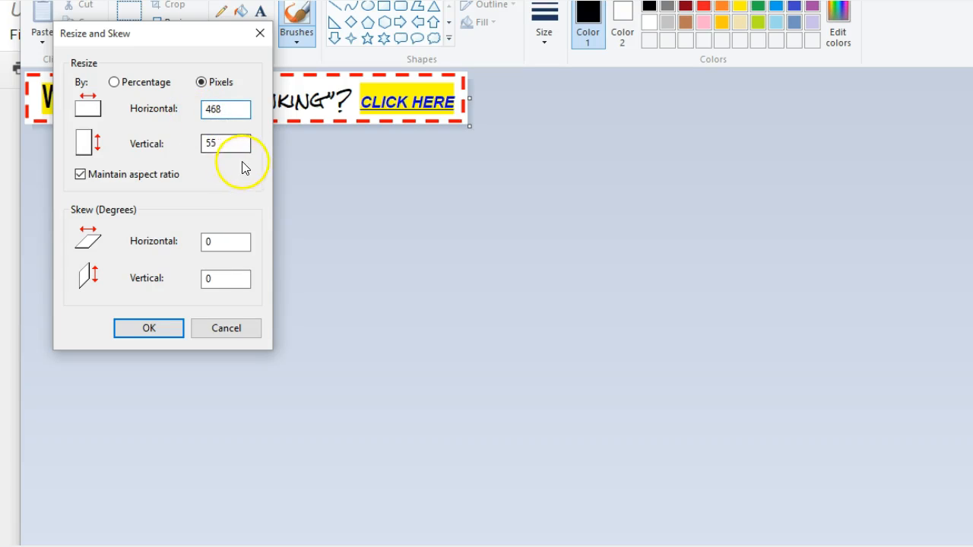
# - Turn off maintaining the aspect ratio and set the vertical size to 60 pixels
pyautogui.doubleClick(216, 144)
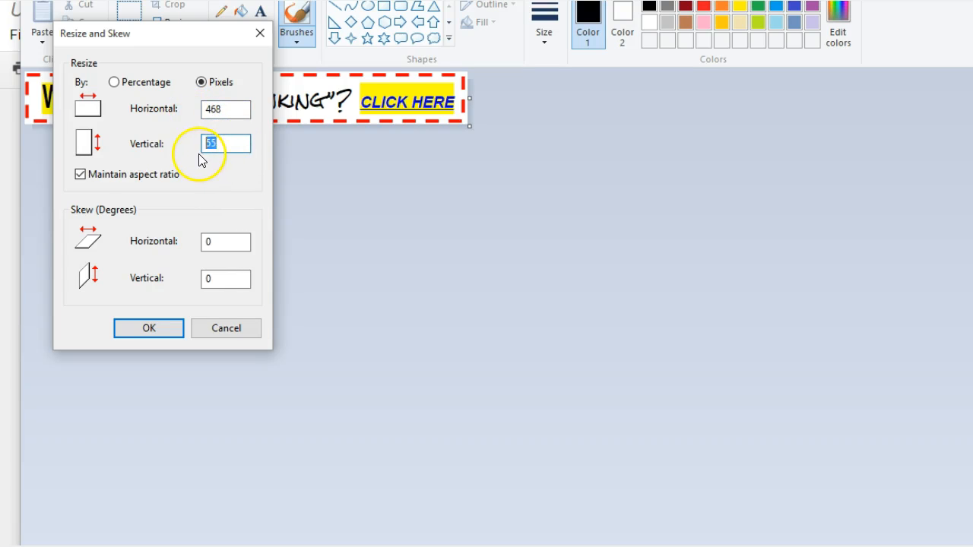
pyautogui.click(80, 175)
pyautogui.doubleClick(211, 143)
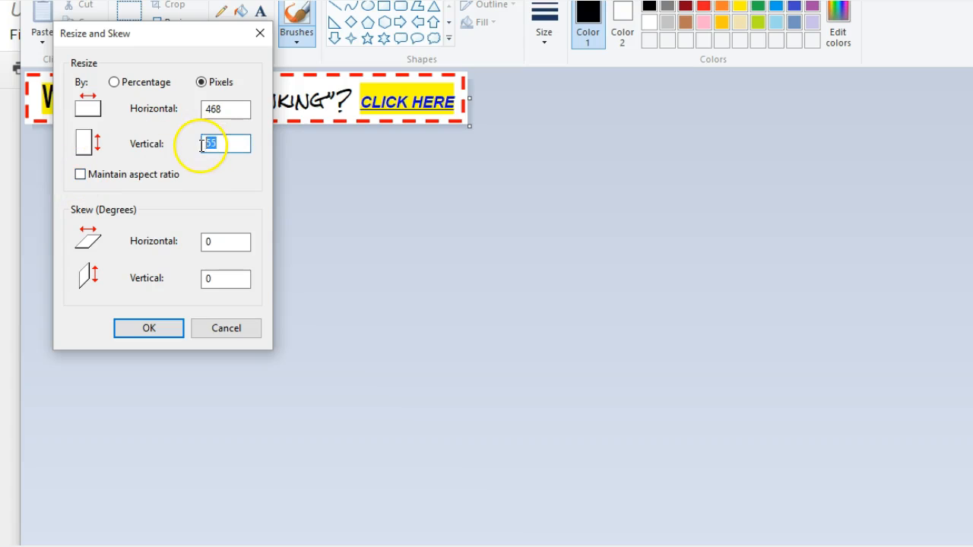
pyautogui.write('60')
pyautogui.hotkey('alt', 'm')
pyautogui.click(79, 175)
# - Re-enter 468 pixels as the horizontal size and apply the resize to the banner image
pyautogui.moveTo(232, 110); pyautogui.dragTo(195, 114)
pyautogui.write('6')
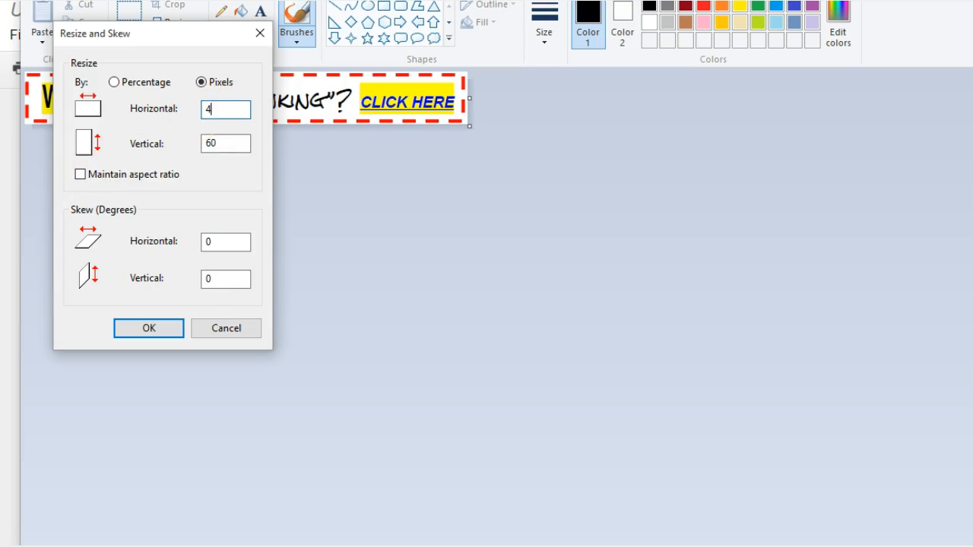
pyautogui.write('68')
pyautogui.press('Tab')
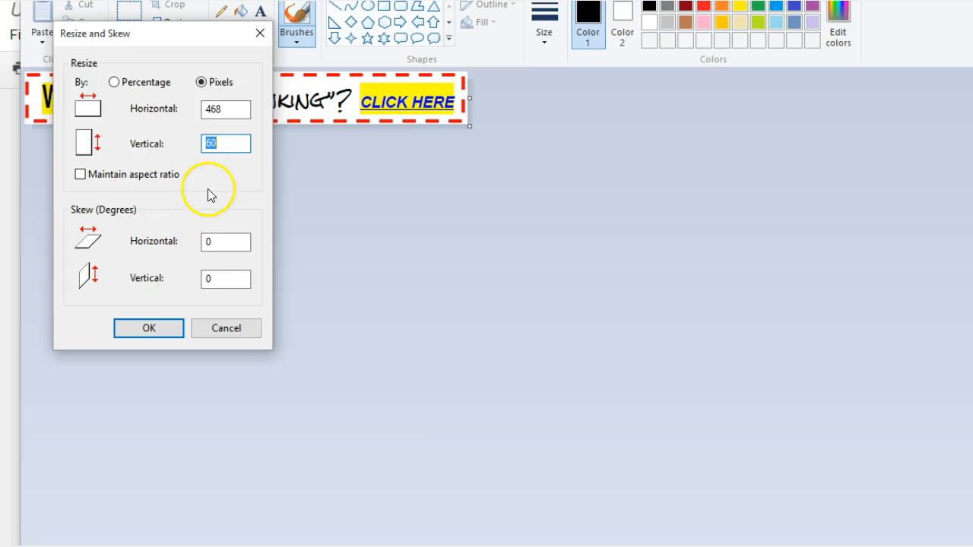
pyautogui.click(134, 327)
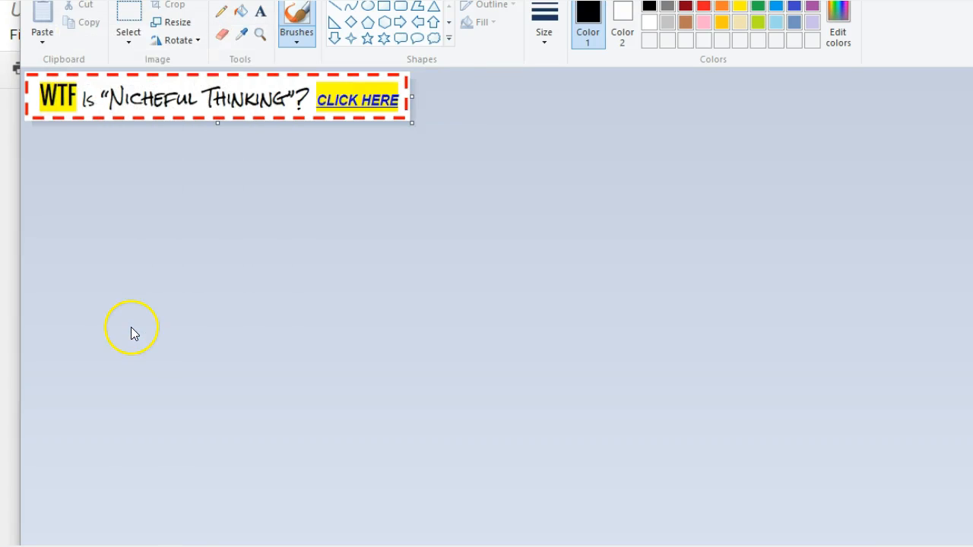